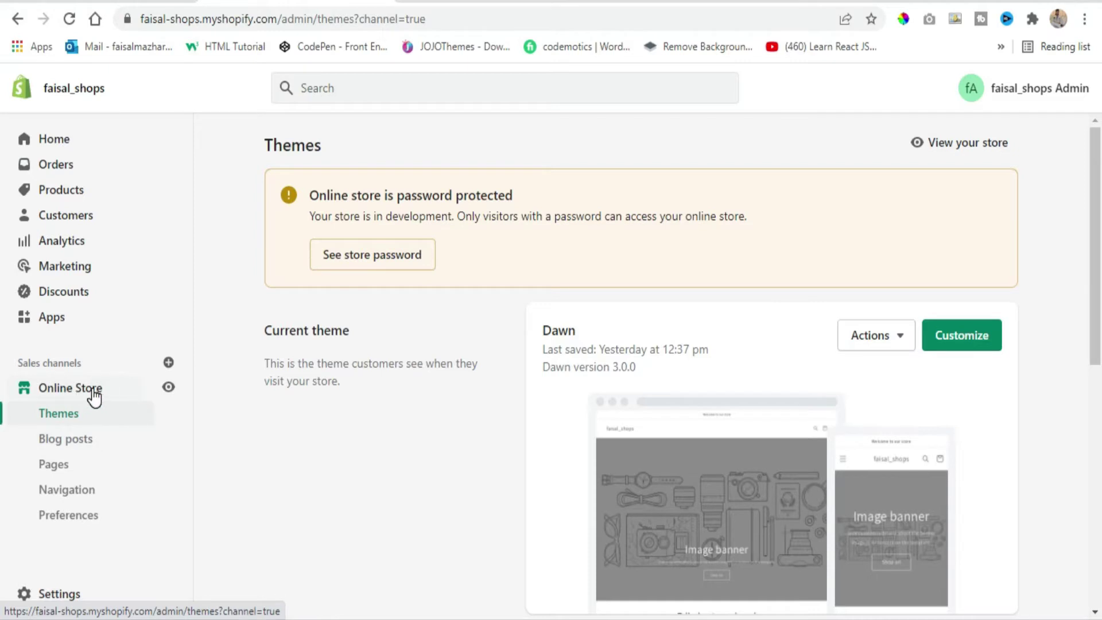
Open the online store's Pages section and start adding a new page
left_click(62, 475)
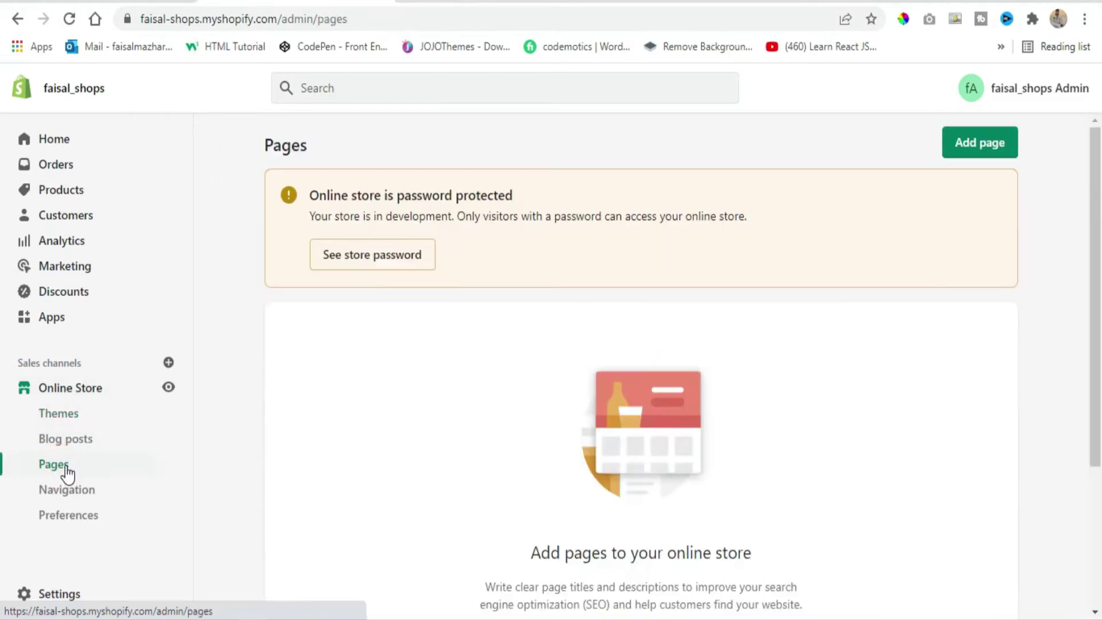
scroll(539, 302, "down", 4)
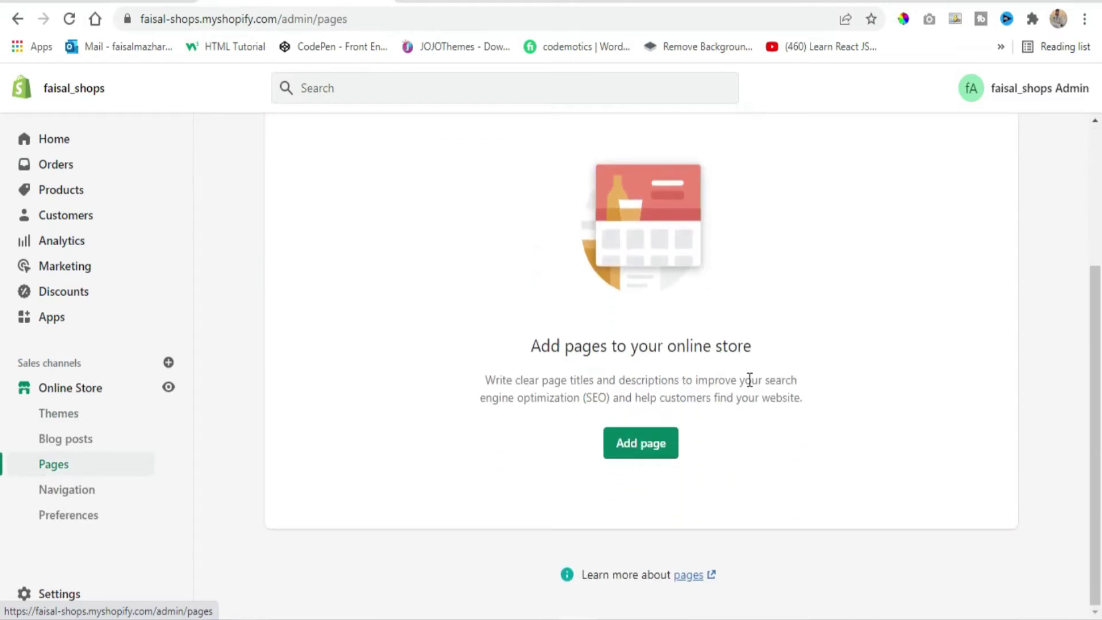
scroll(735, 428, "up", 3)
scroll(735, 432, "down", 2)
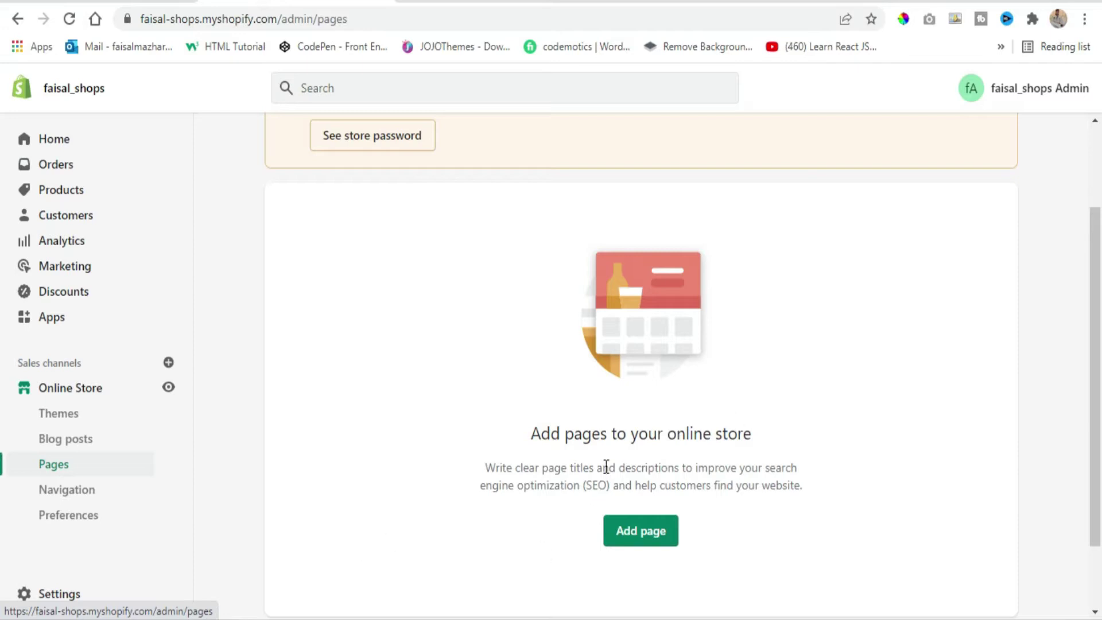
scroll(606, 468, "up", 2)
scroll(586, 472, "down", 2)
left_click(653, 534)
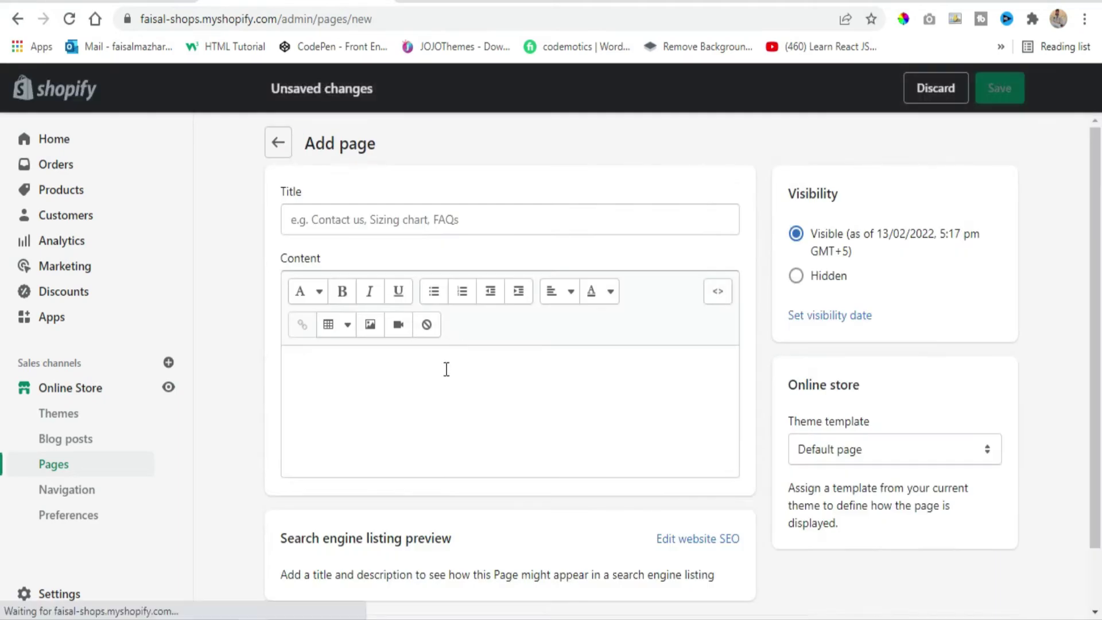
Title the new page "About us" and place the cursor in its empty content area
left_click(296, 217)
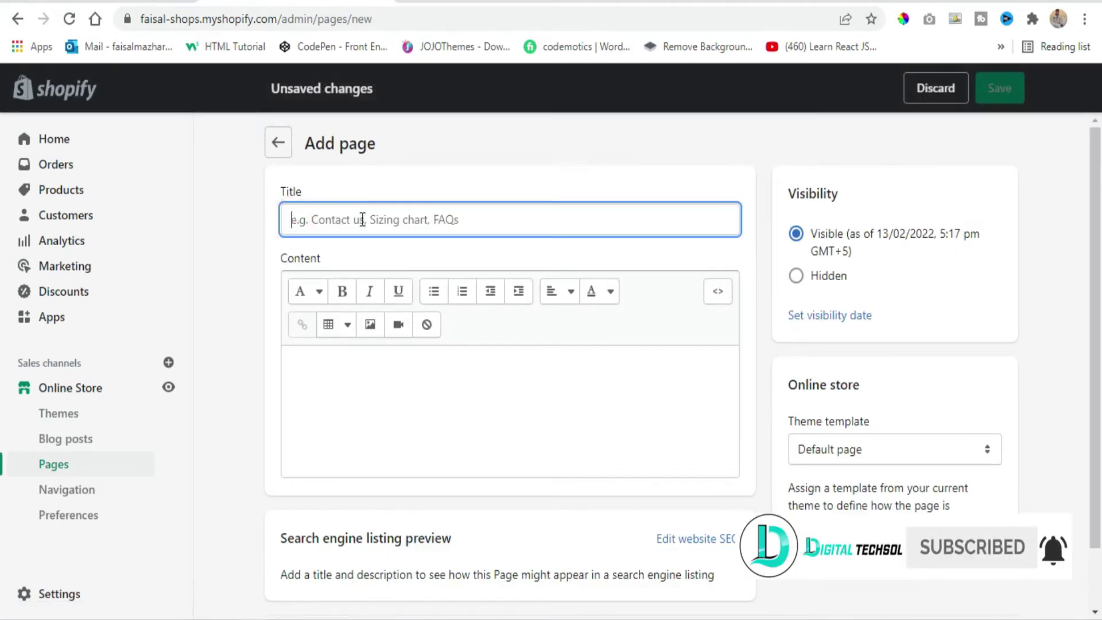
type("About us")
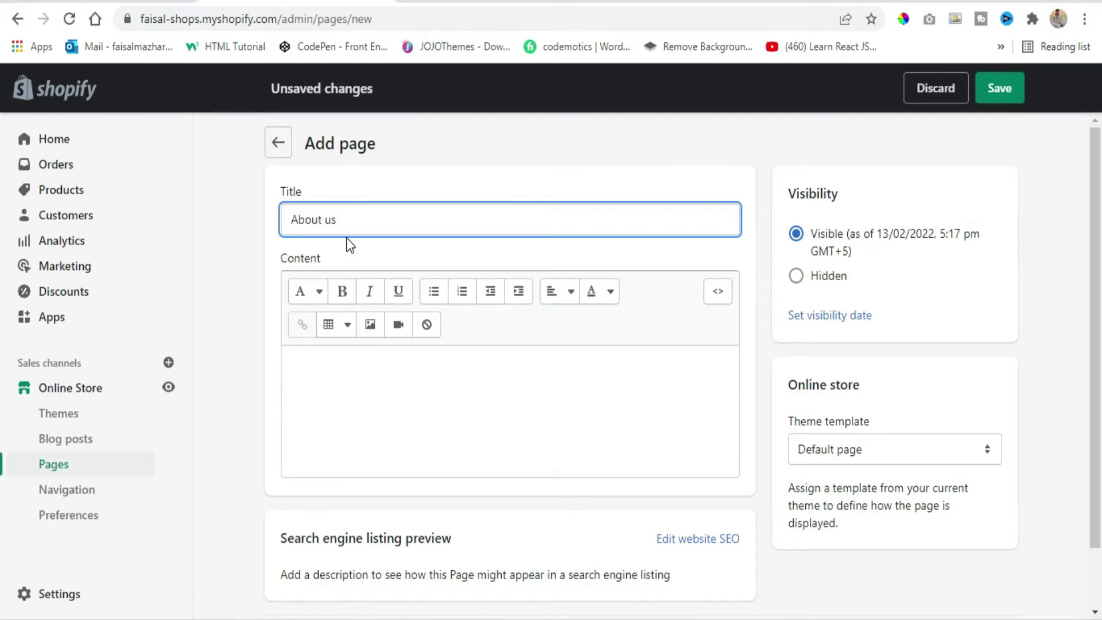
left_click(357, 379)
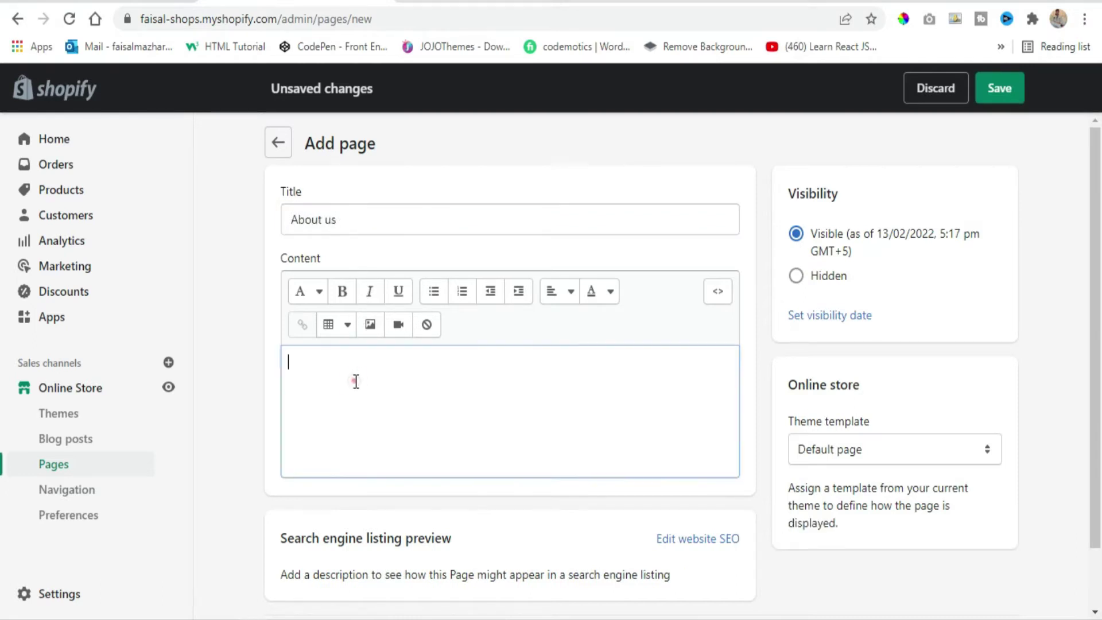
Search Google for "lipsum" in a new browser tab and open the Lipsum generator site
left_click(801, 4)
left_click(732, 18)
type("g")
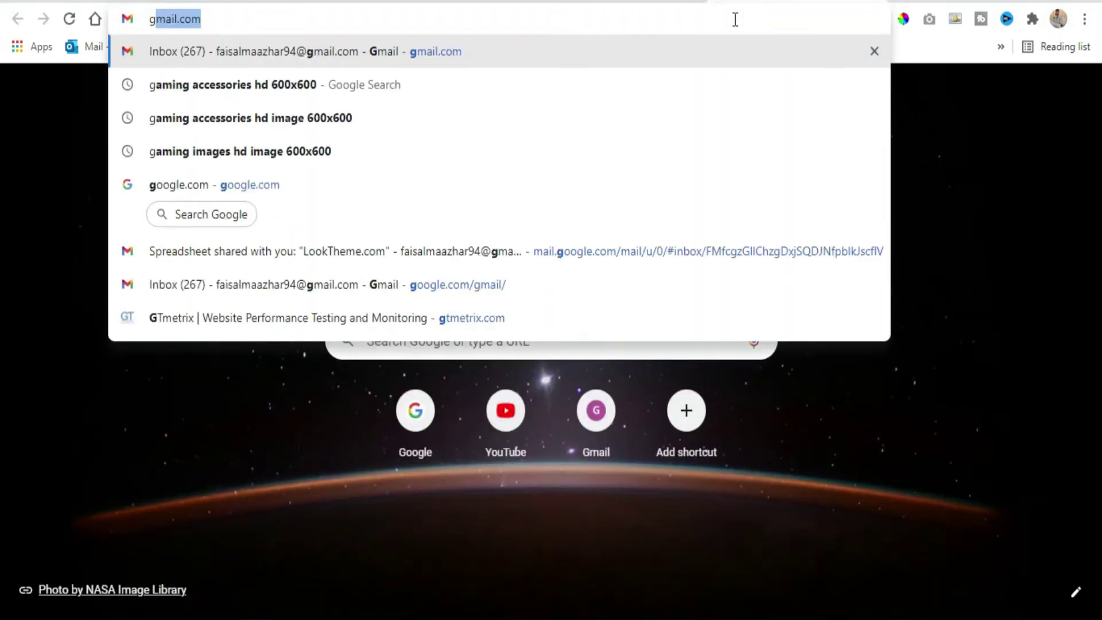
type("oli[s")
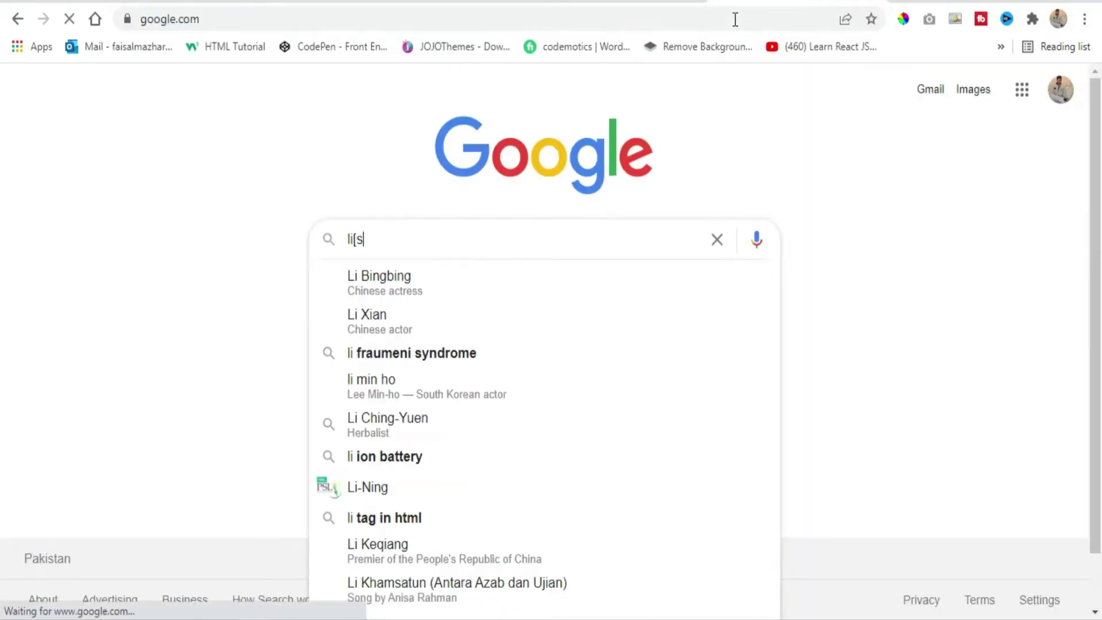
key("BackSpace")
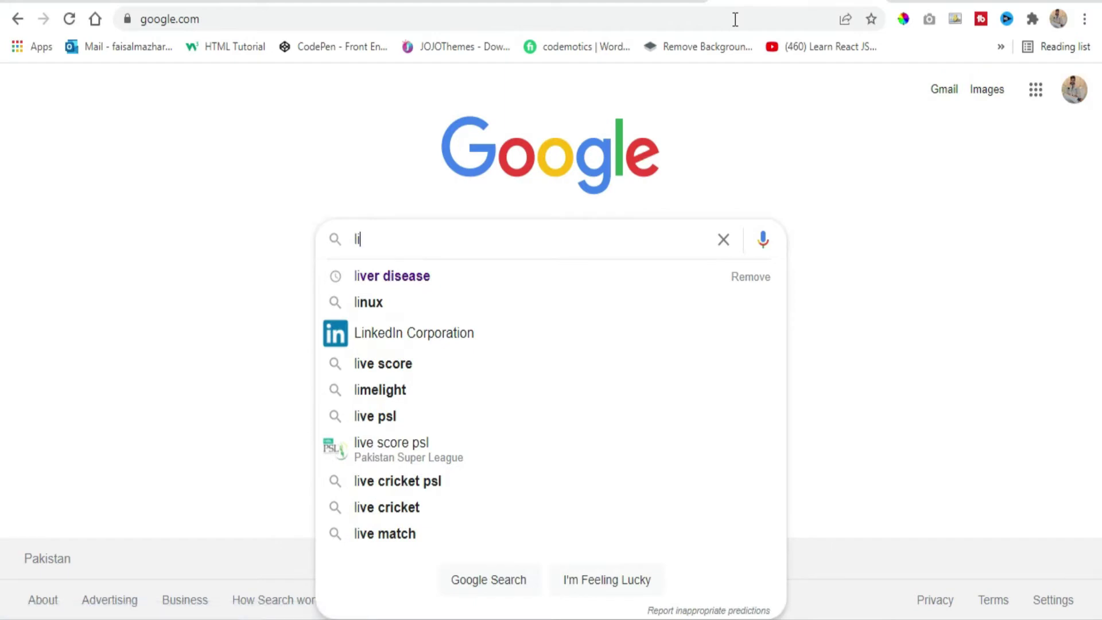
type("psum")
key("Return")
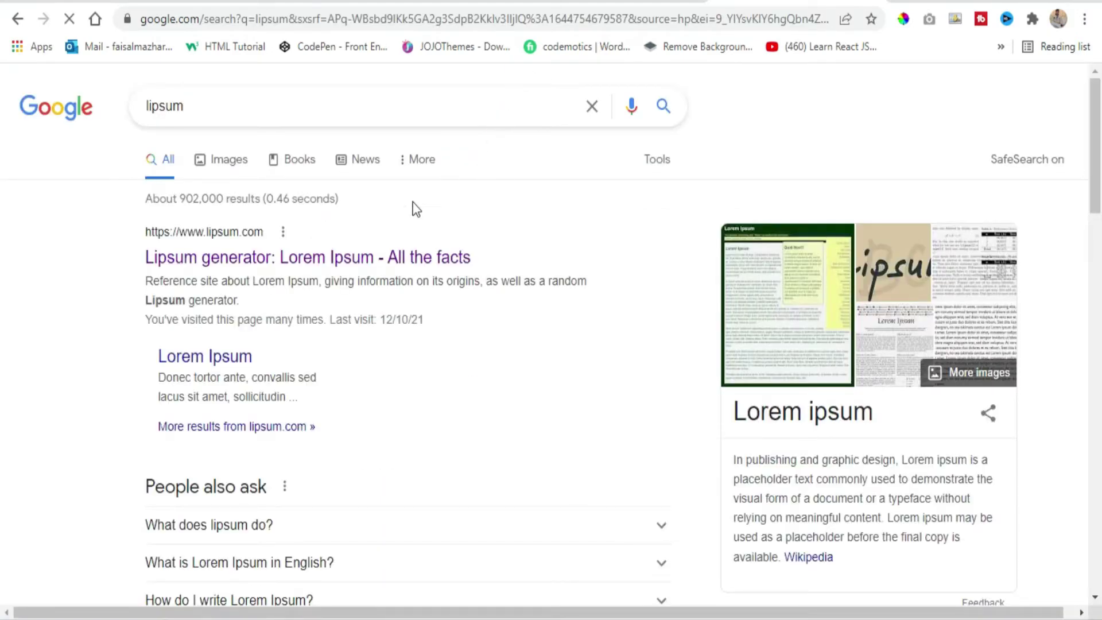
left_click(380, 259)
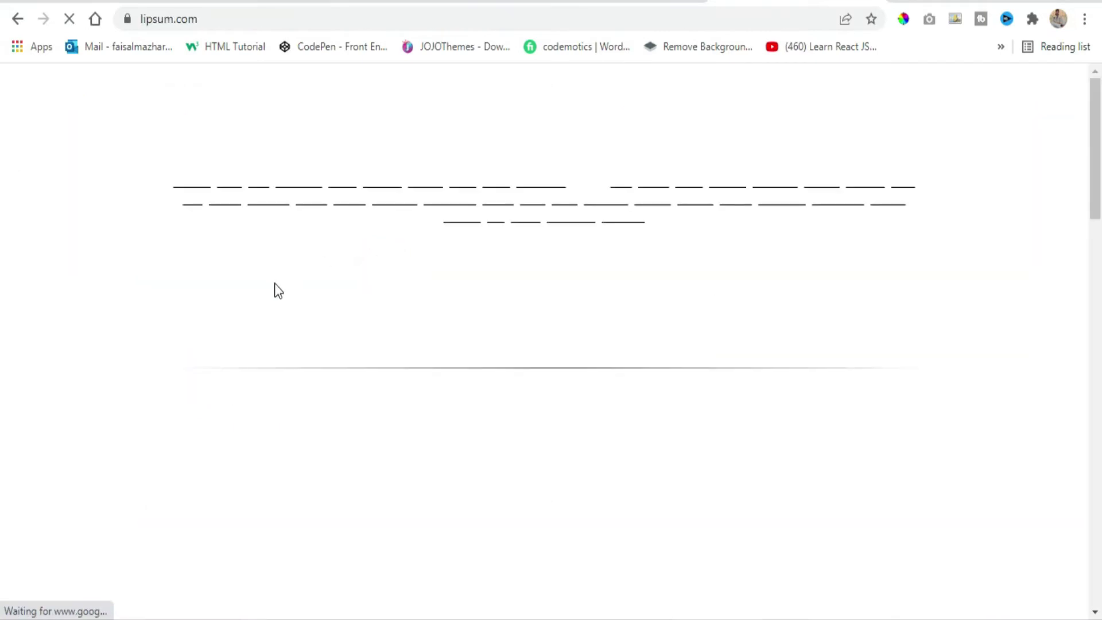
Copy the "What is Lorem Ipsum?" heading together with its paragraph
scroll(243, 308, "down", 2)
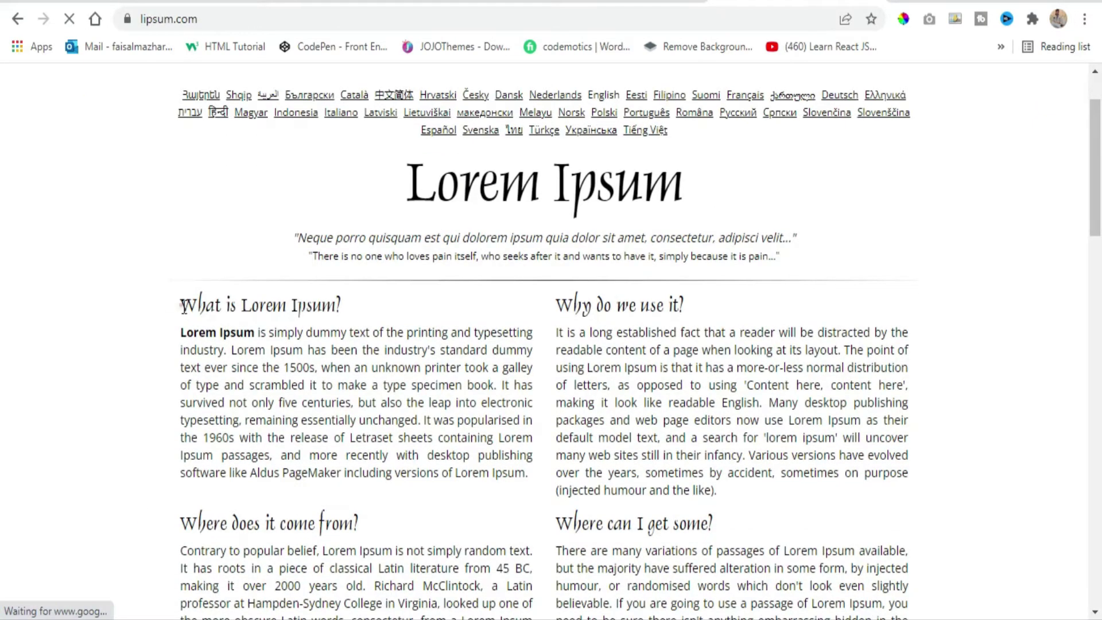
left_click_drag(184, 306, 523, 480)
right_click(388, 388)
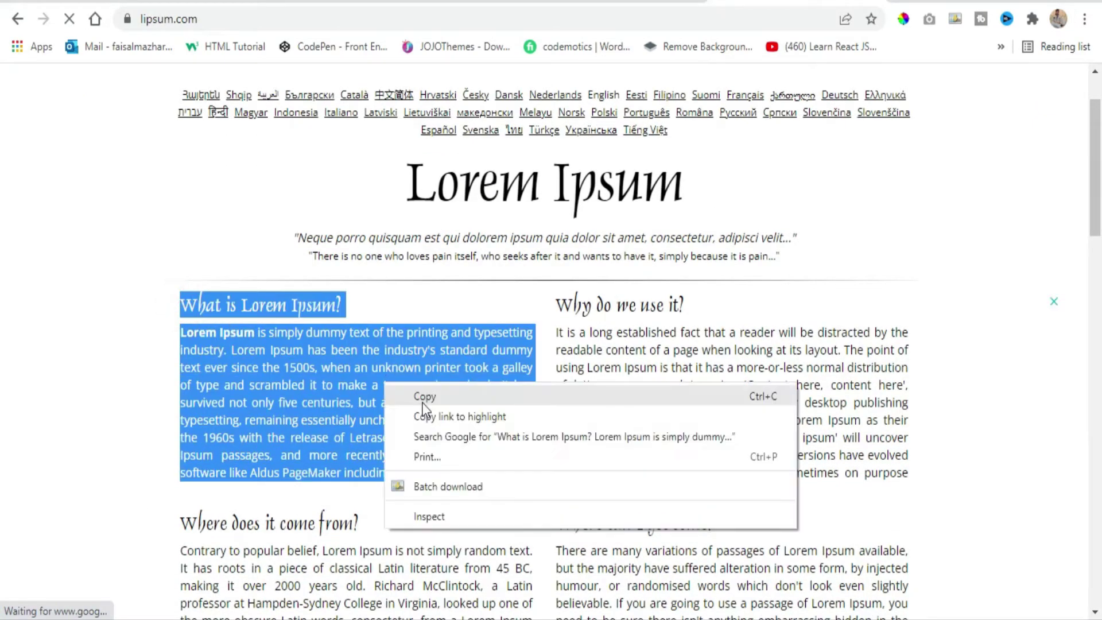
left_click(423, 394)
Return to the Shopify page editor and paste the copied text twice into the content, one copy below the other
key("ctrl+Tab")
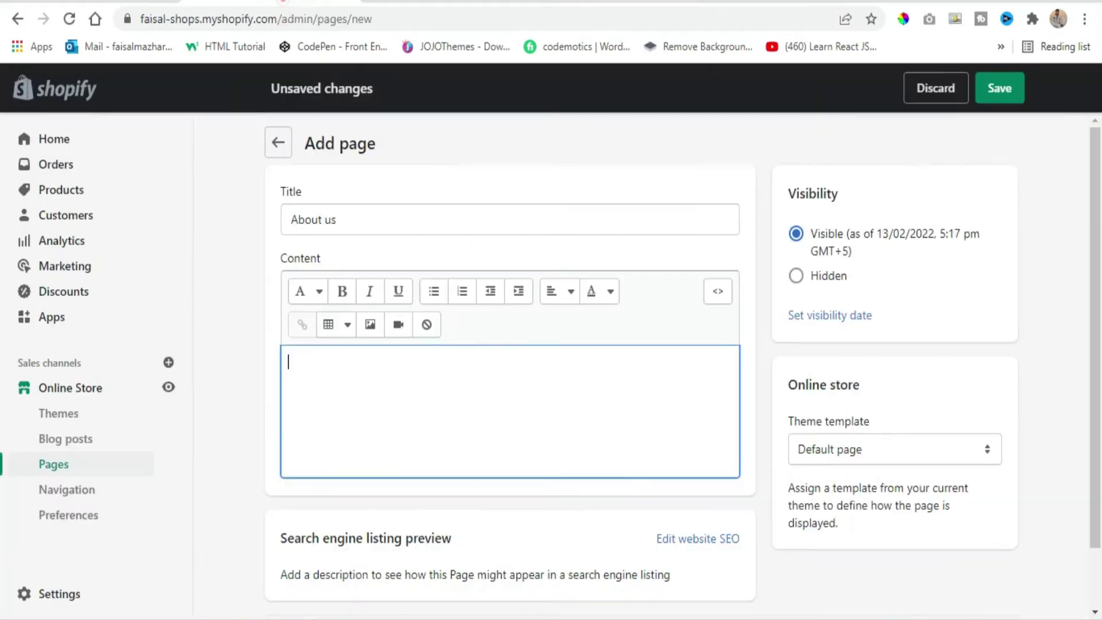
key("ctrl+v")
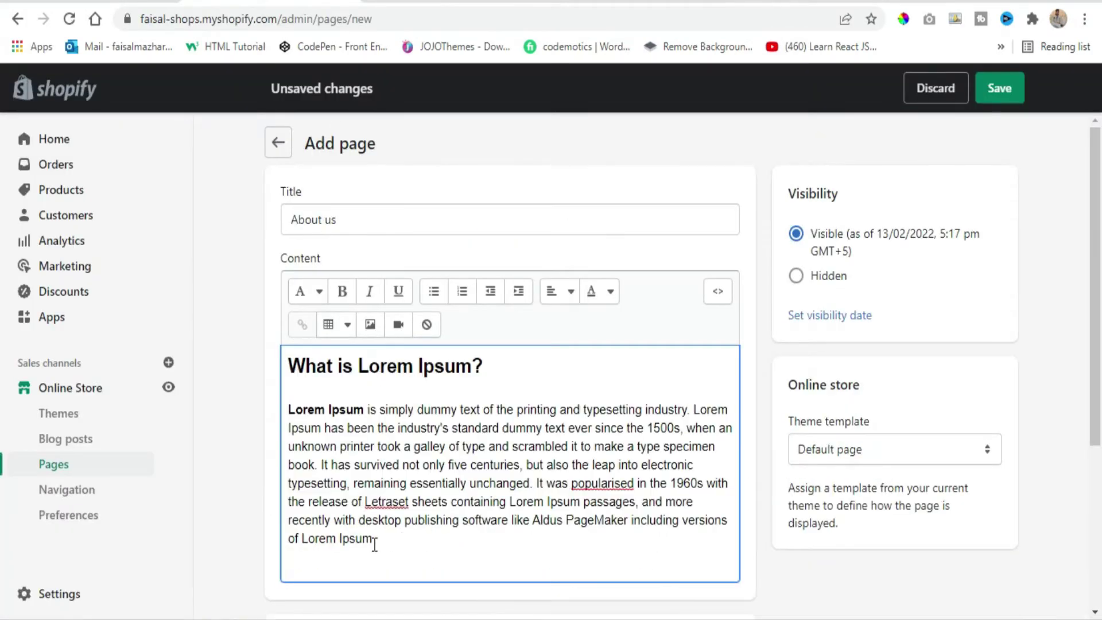
key("Return")
key("ctrl+v")
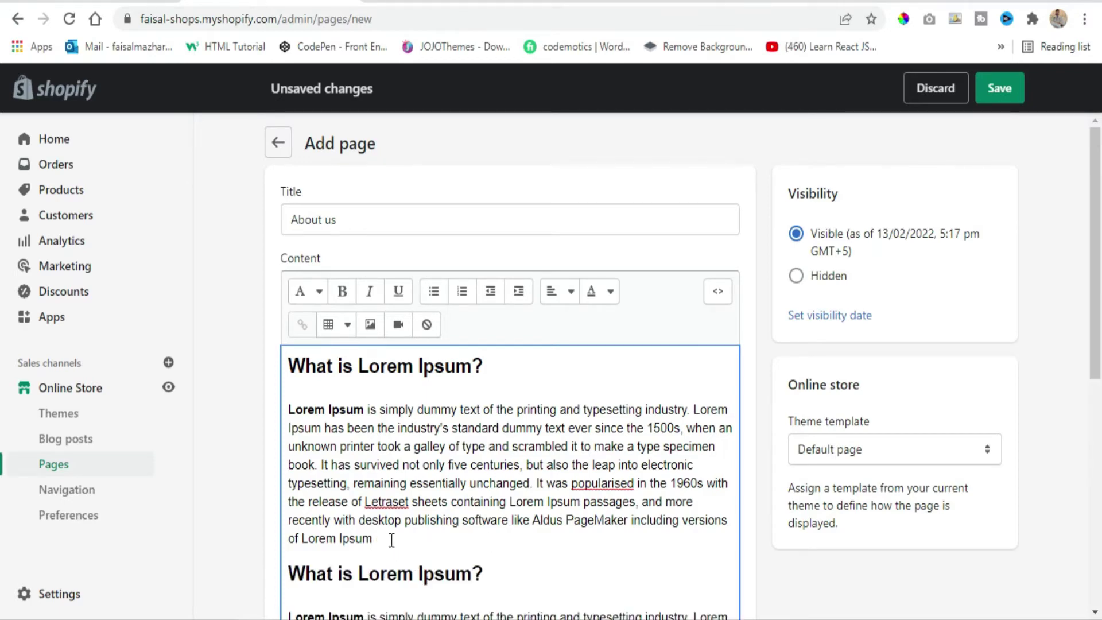
Try the Blockquote format on the first "What is Lorem Ipsum?" heading, and undo it
left_click_drag(485, 370, 269, 386)
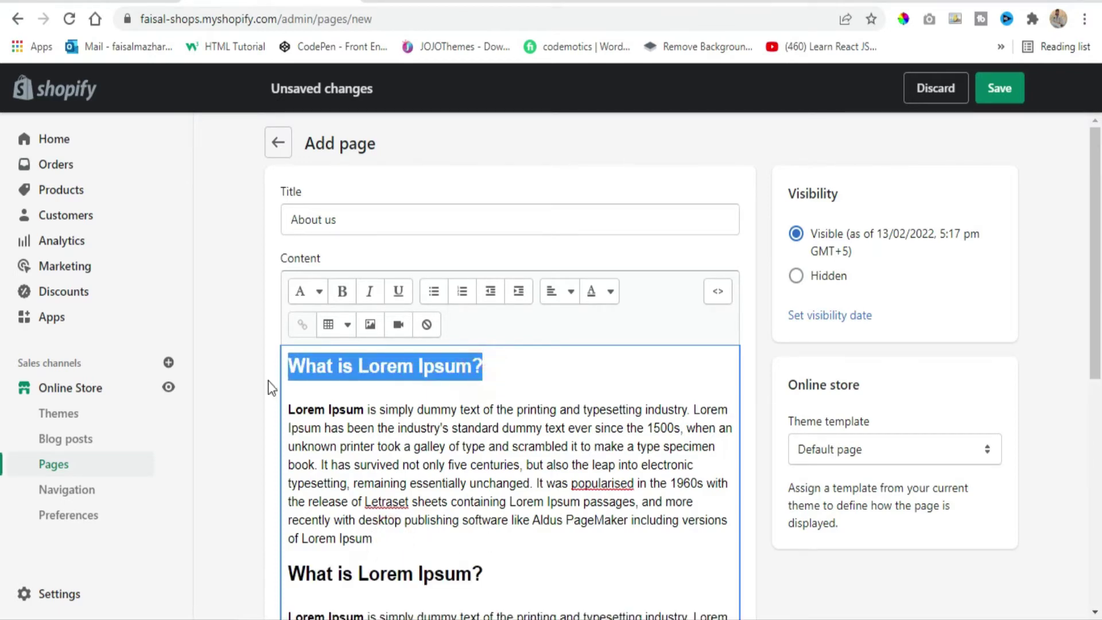
left_click(316, 292)
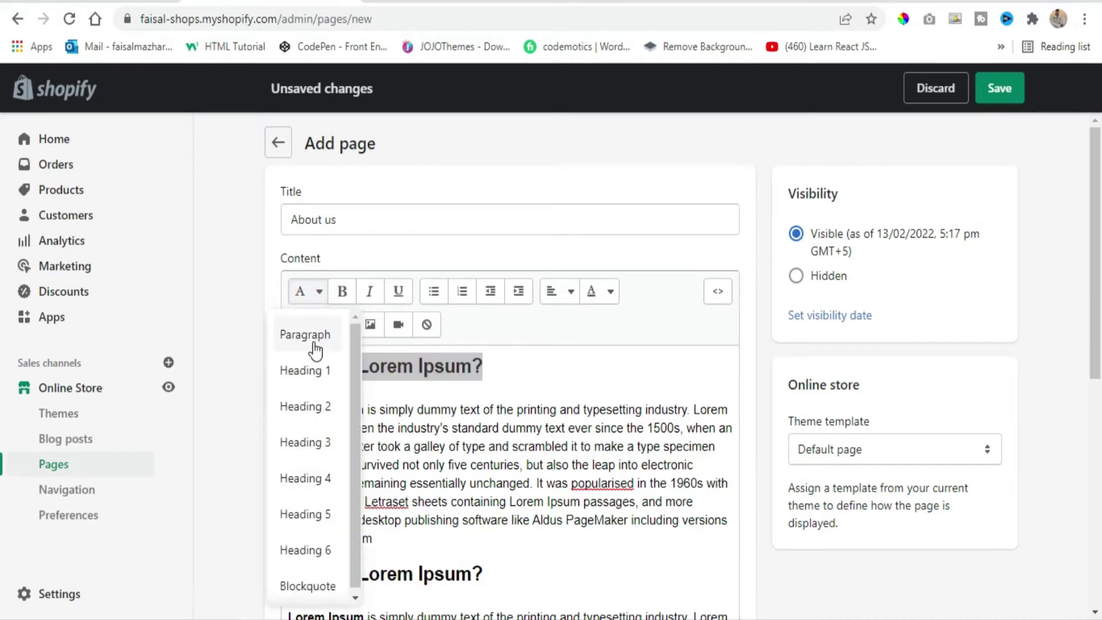
scroll(306, 425, "down", 2)
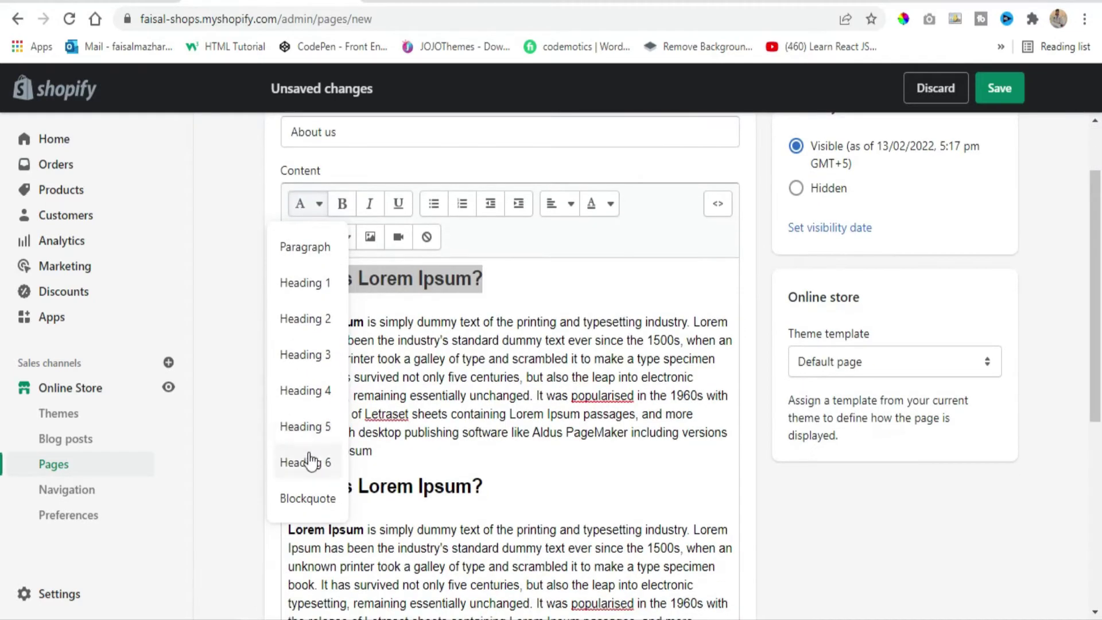
left_click(302, 498)
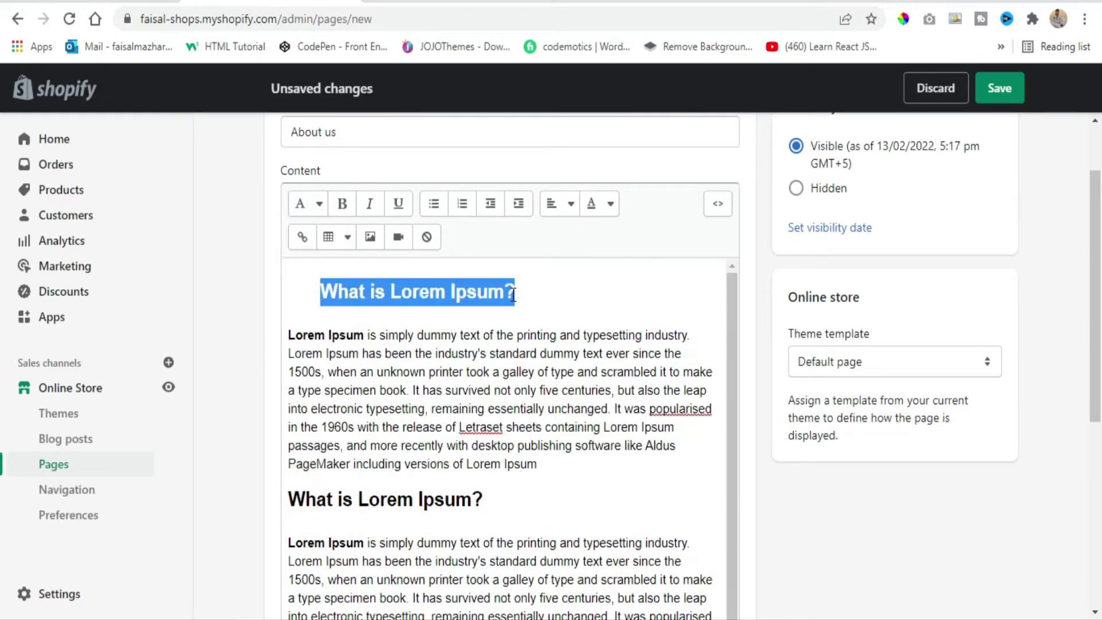
left_click(513, 295)
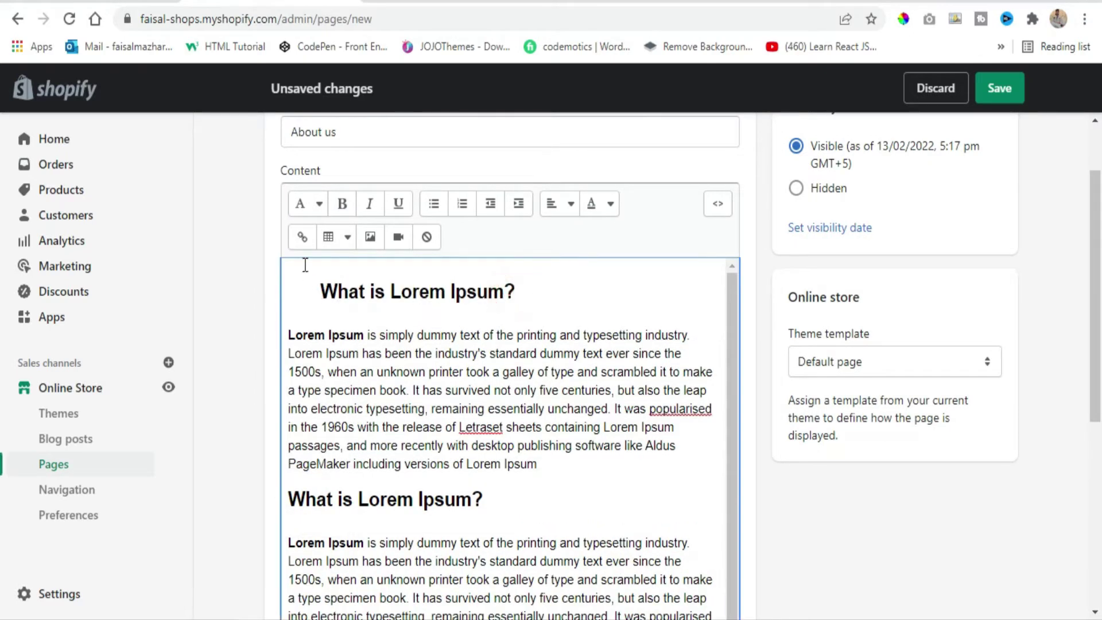
left_click(319, 289)
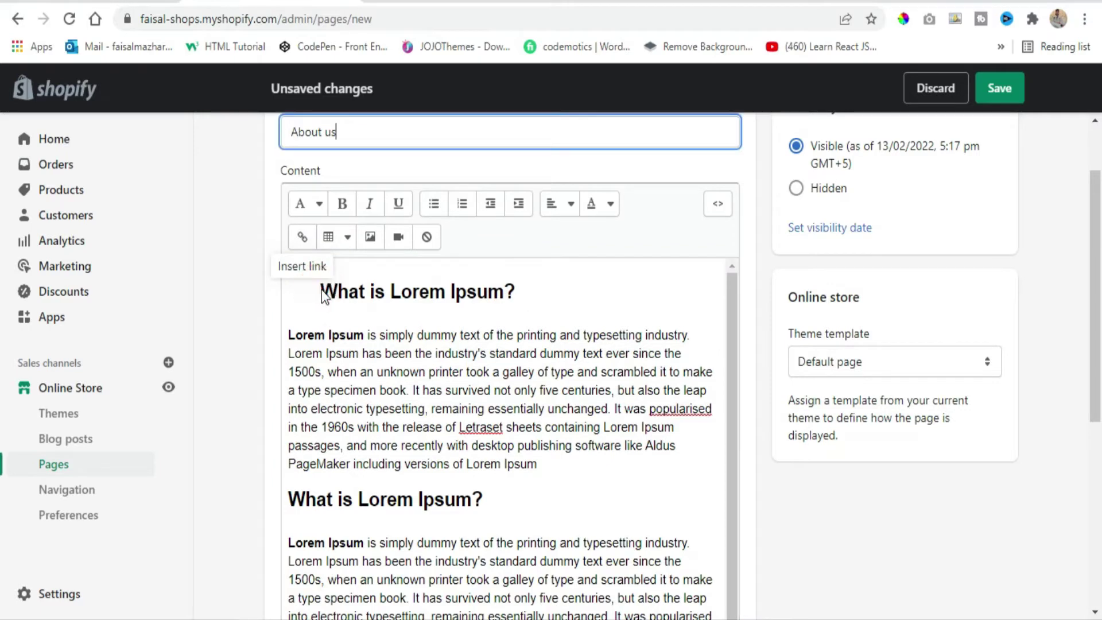
left_click(481, 299)
triple_click(489, 301)
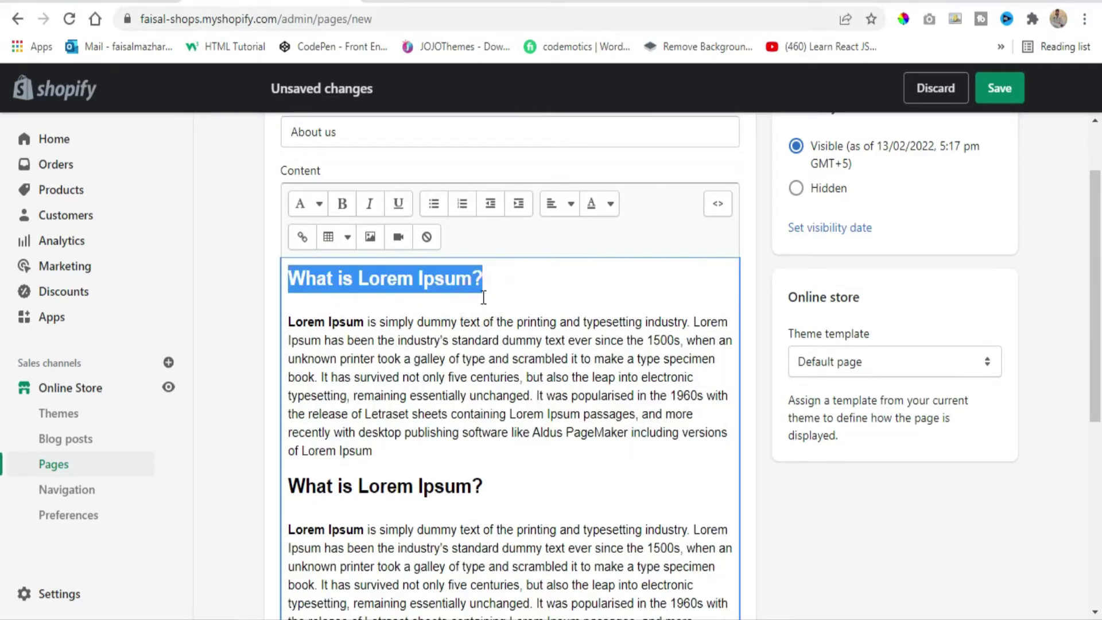
Format the first "What is Lorem Ipsum?" heading as Heading 4
left_click(505, 290)
left_click_drag(484, 279, 275, 279)
left_click(319, 205)
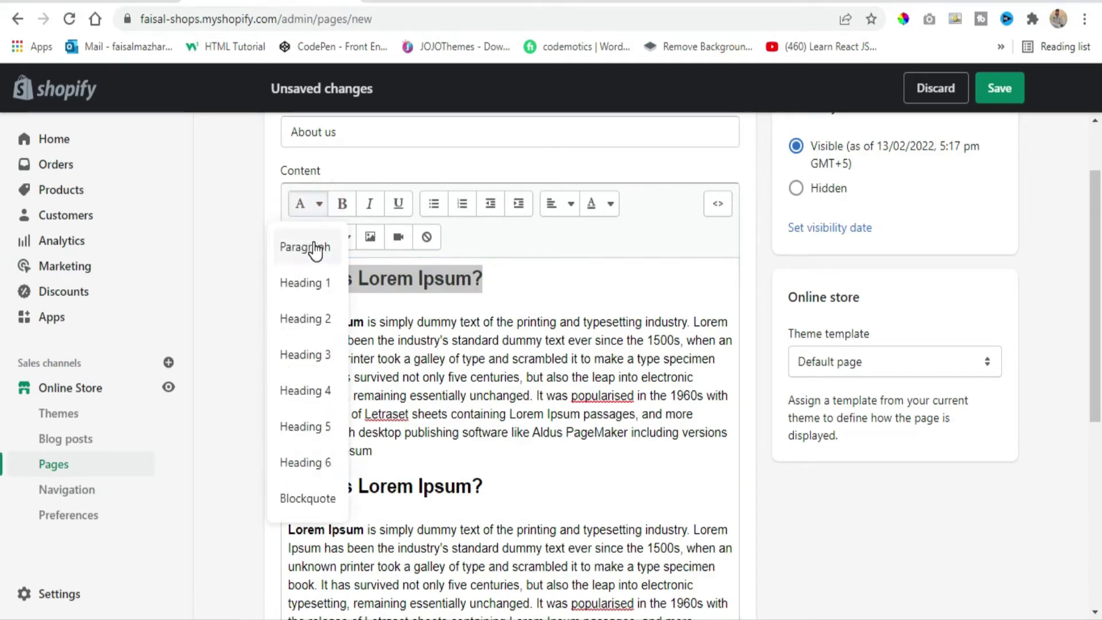
left_click(310, 390)
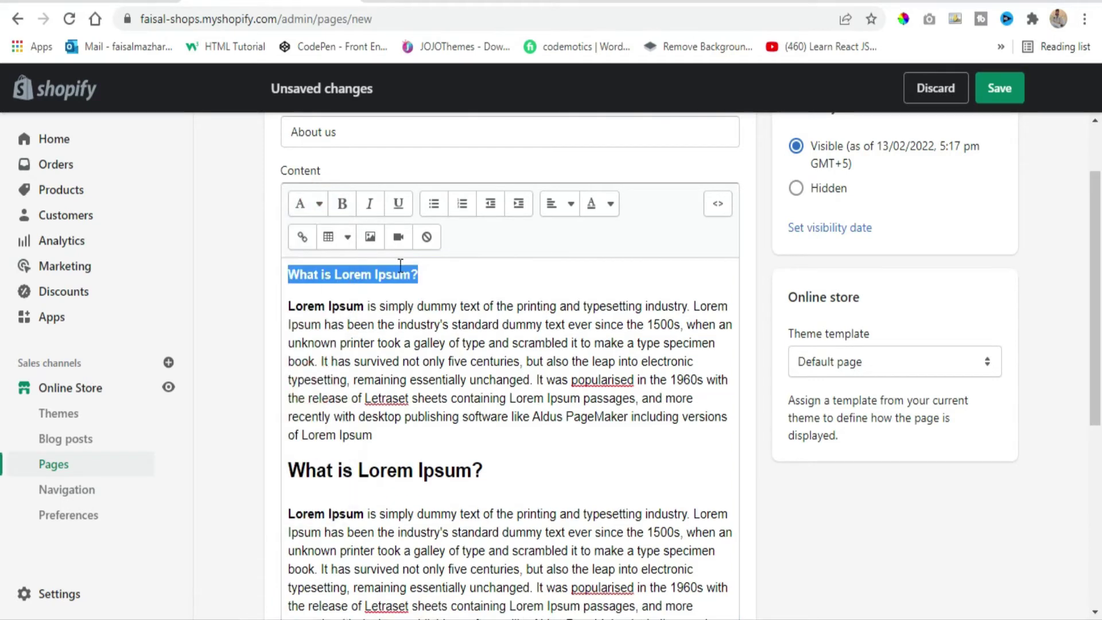
Apply bold and italic to the first "What is Lorem Ipsum?" heading
left_click(343, 208)
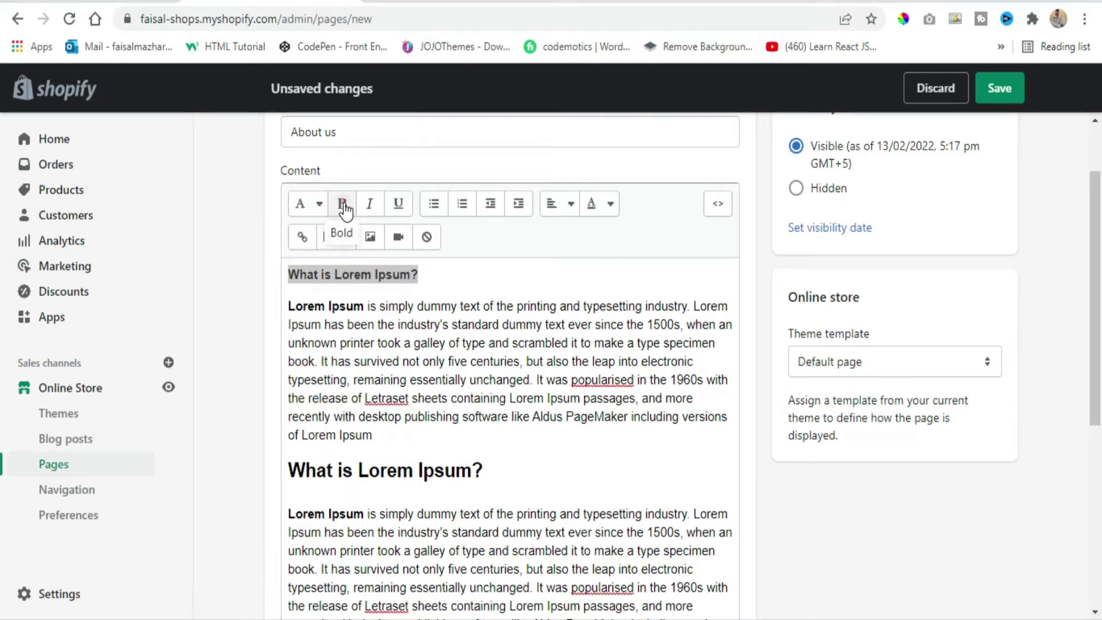
left_click(441, 287)
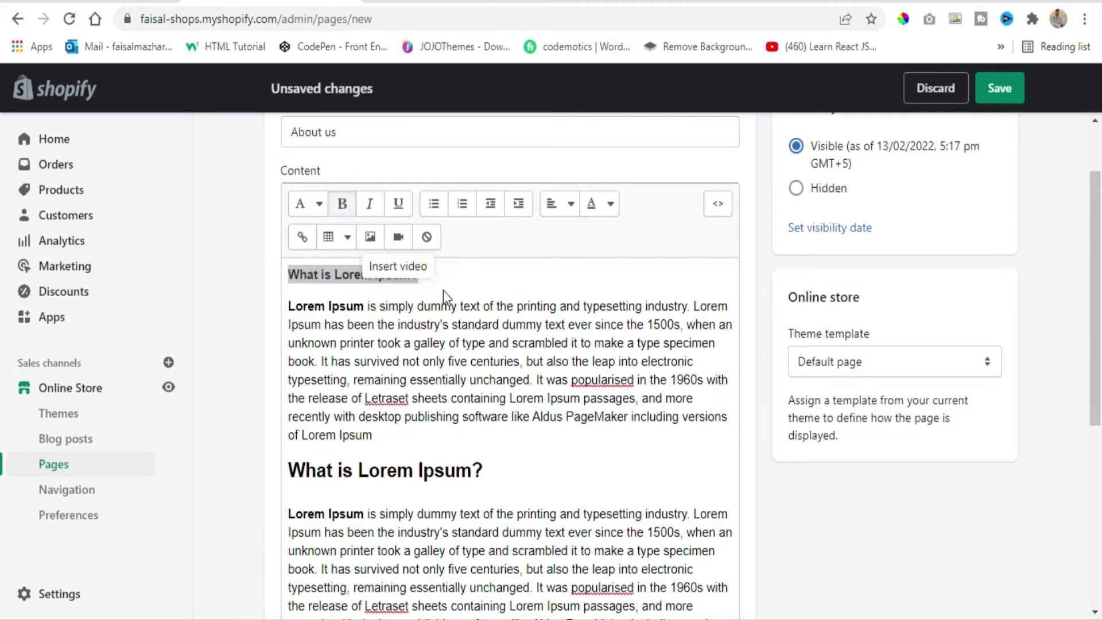
left_click(432, 305)
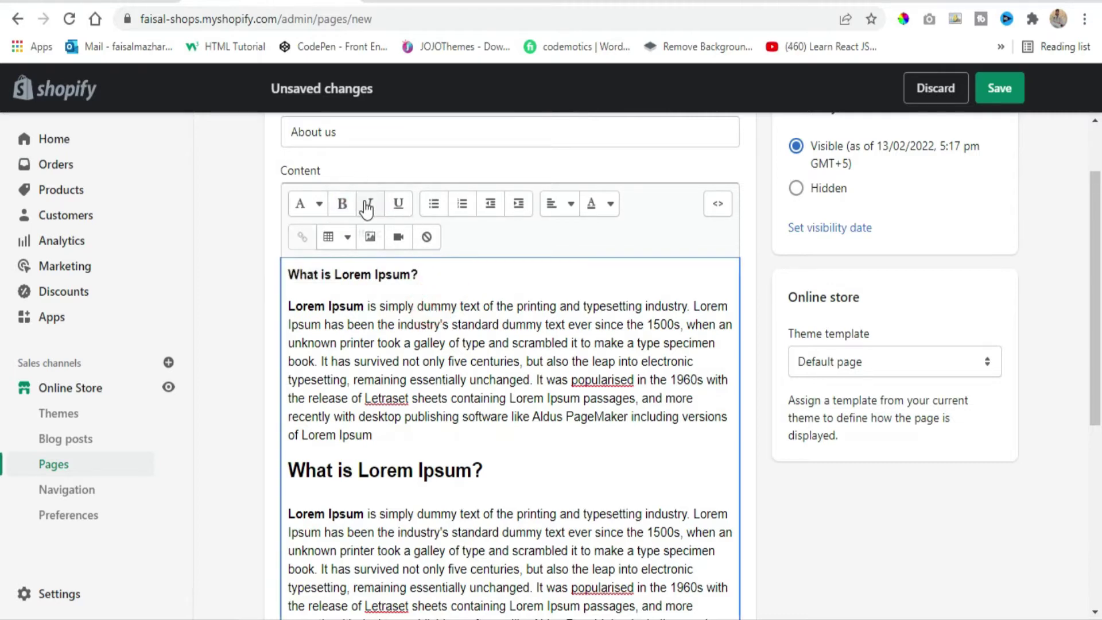
left_click(285, 275, "shift")
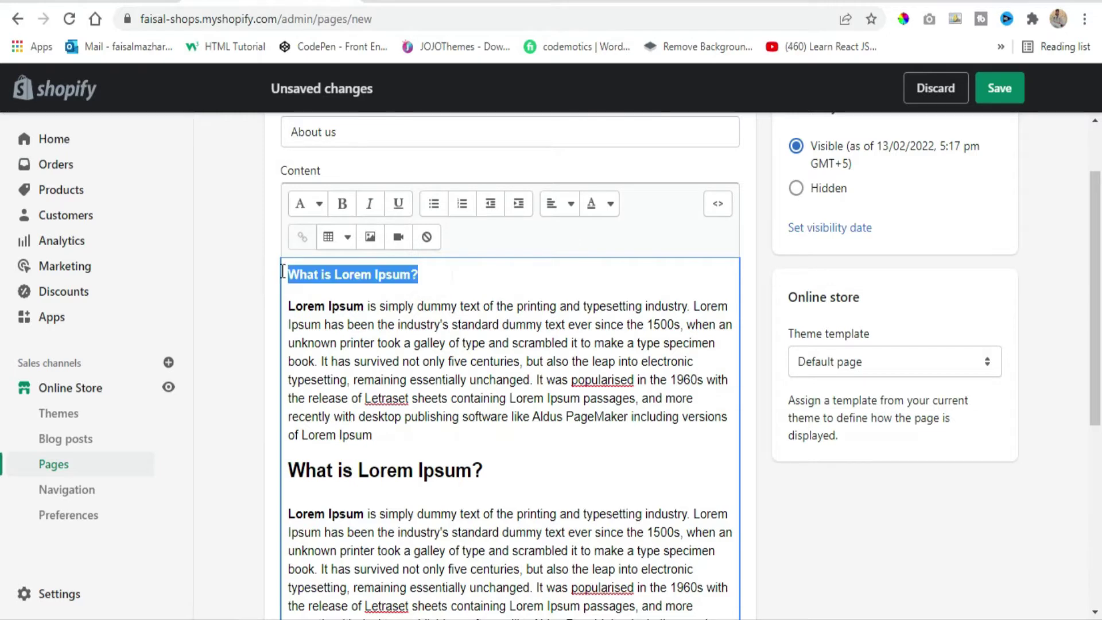
left_click(369, 208)
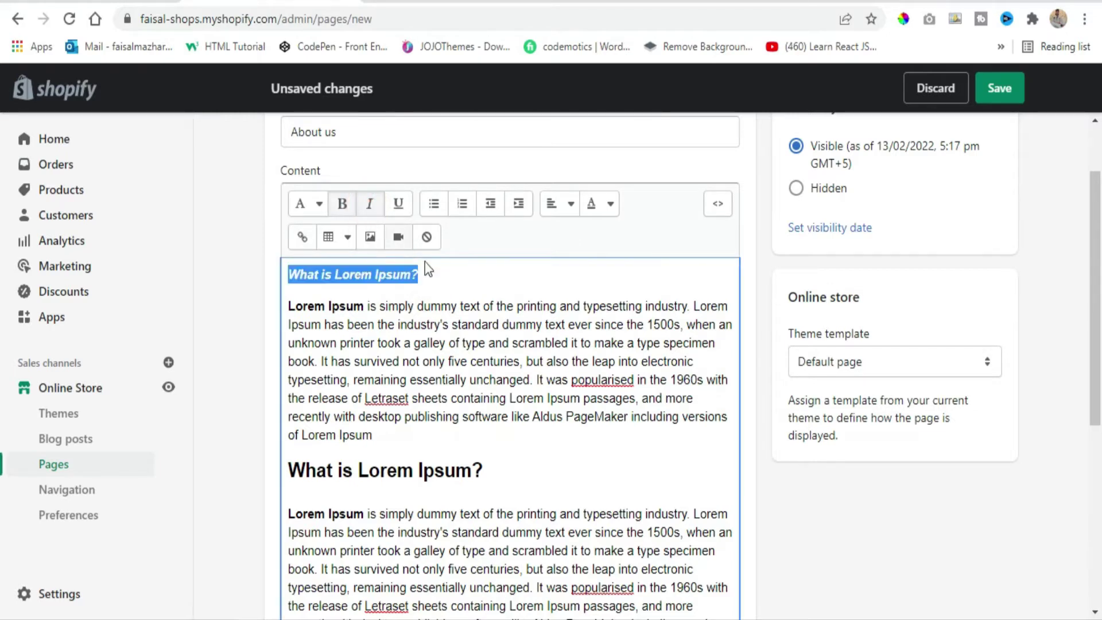
left_click(433, 273)
left_click(437, 291)
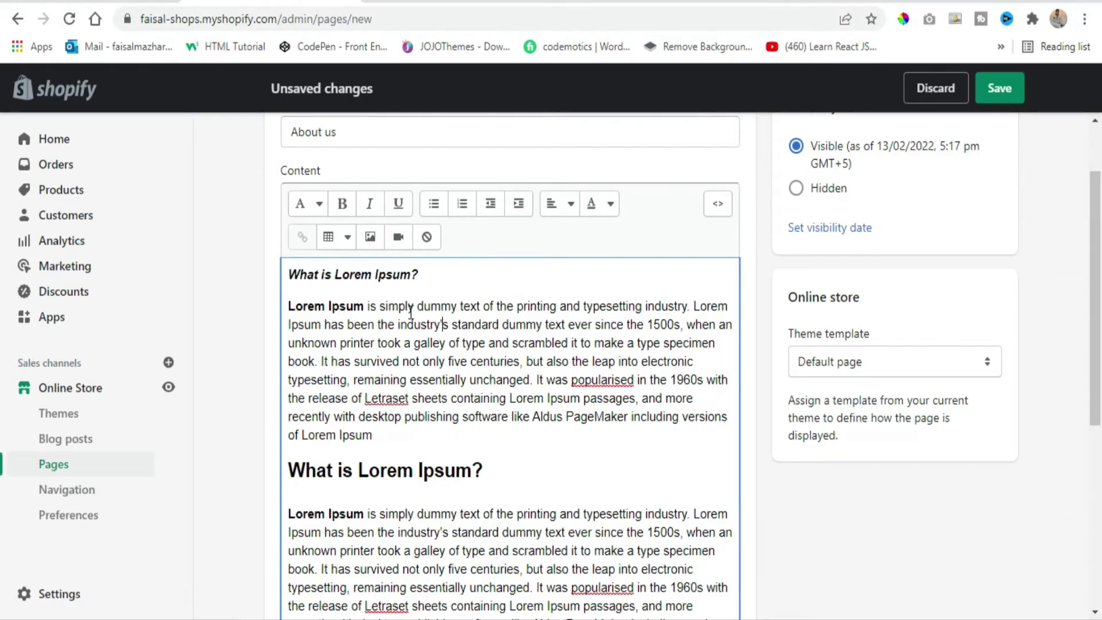
Indent the first "What is Lorem Ipsum?" heading by several levels
triple_click(286, 276)
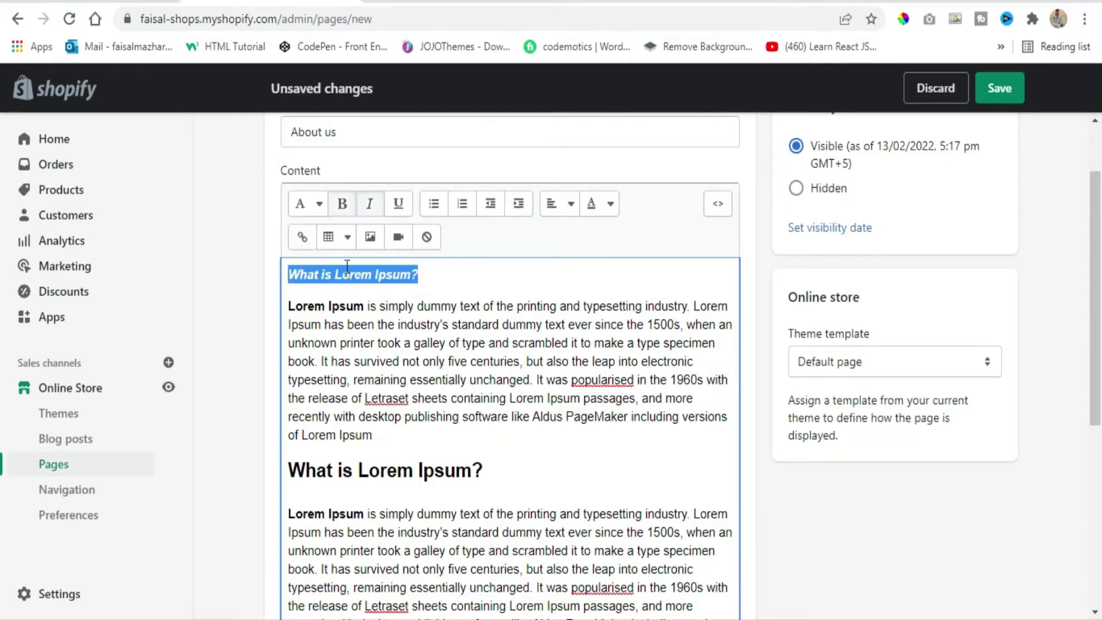
left_click(489, 207)
left_click(517, 209)
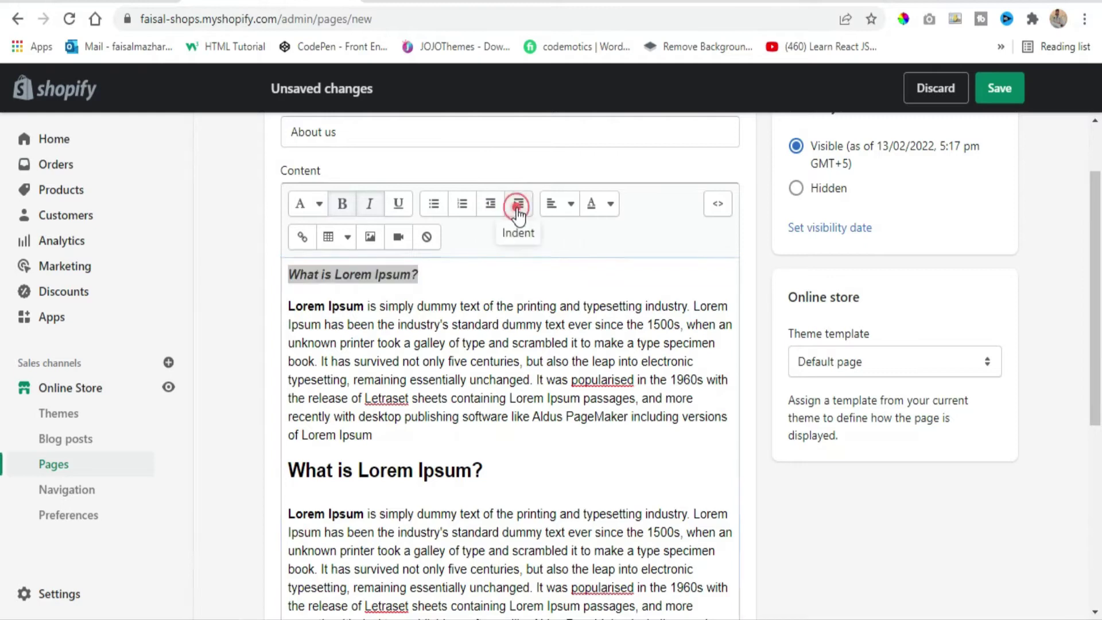
left_click(518, 213)
left_click(519, 215)
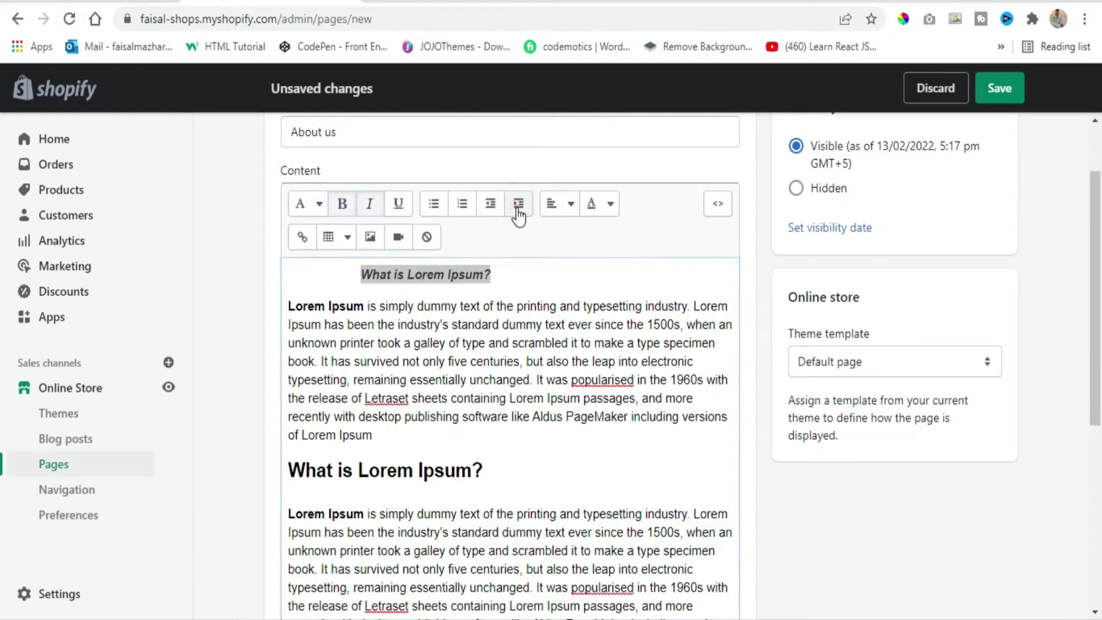
Outdent the first "What is Lorem Ipsum?" heading all the way back to the text margin
left_click(519, 213)
left_click(493, 207)
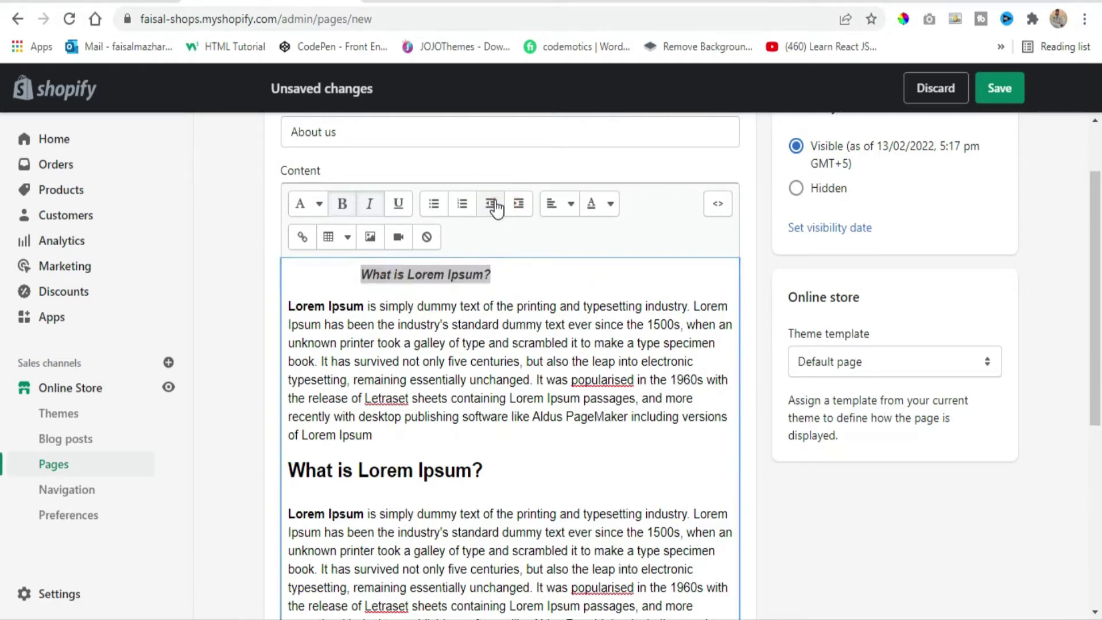
left_click(494, 207)
left_click(491, 203)
left_click(491, 204)
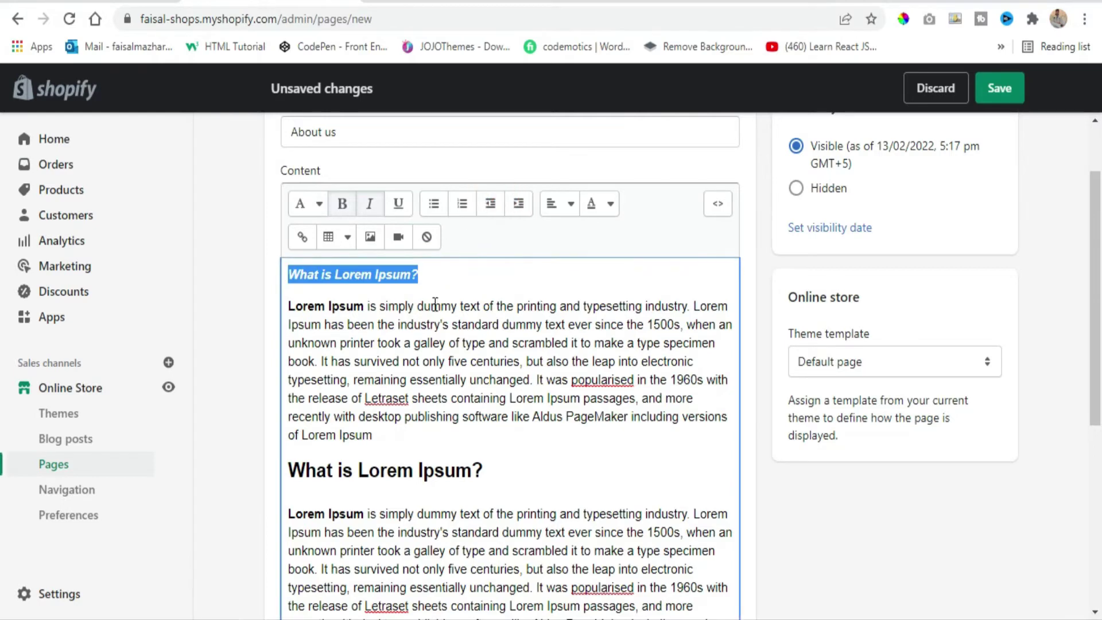
left_click(438, 279)
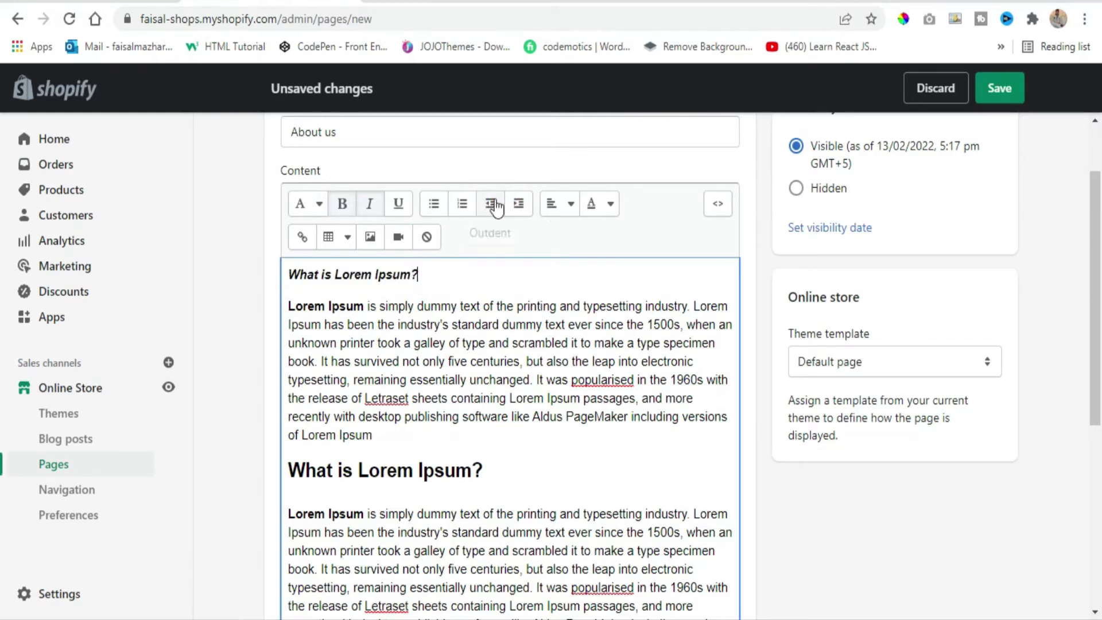
Center align the first "What is Lorem Ipsum?" heading in the page content
left_click_drag(425, 274, 288, 277)
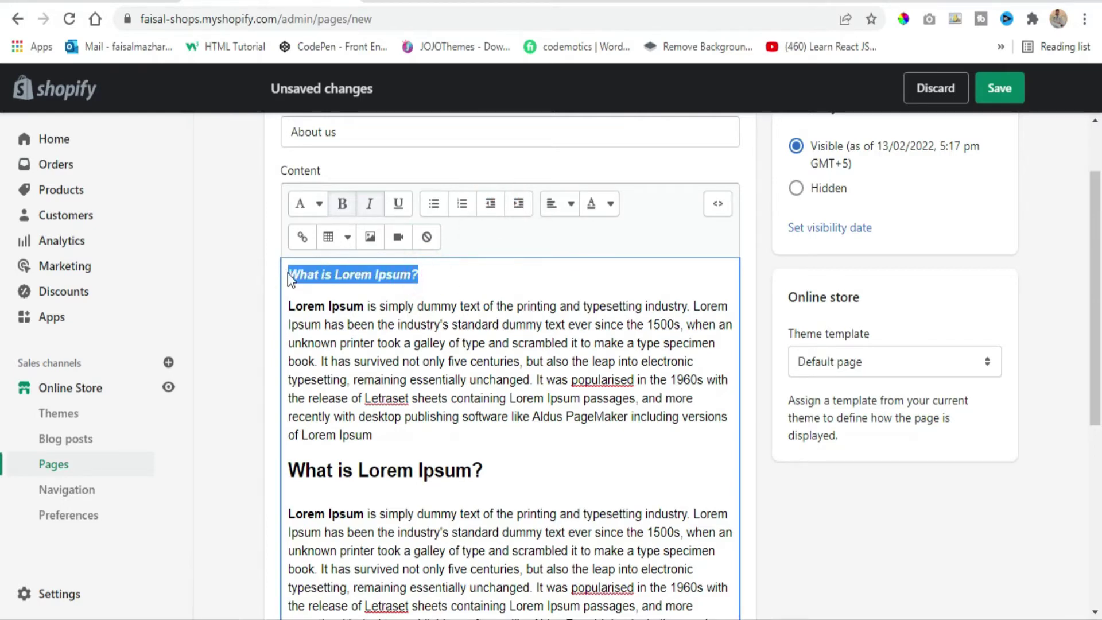
left_click(561, 206)
left_click(550, 285)
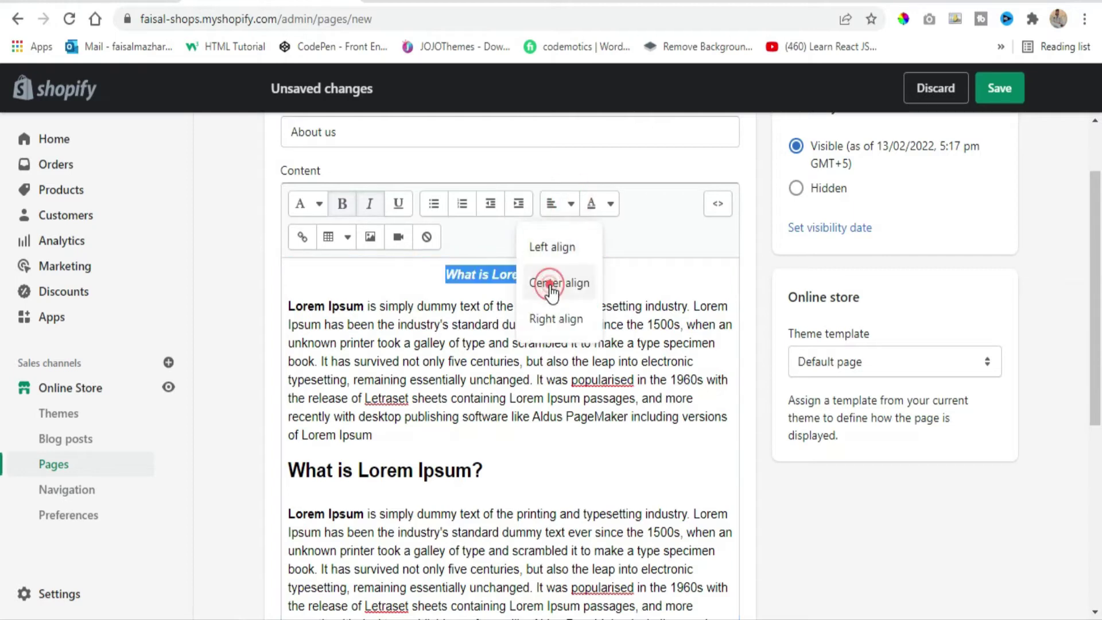
left_click(580, 273)
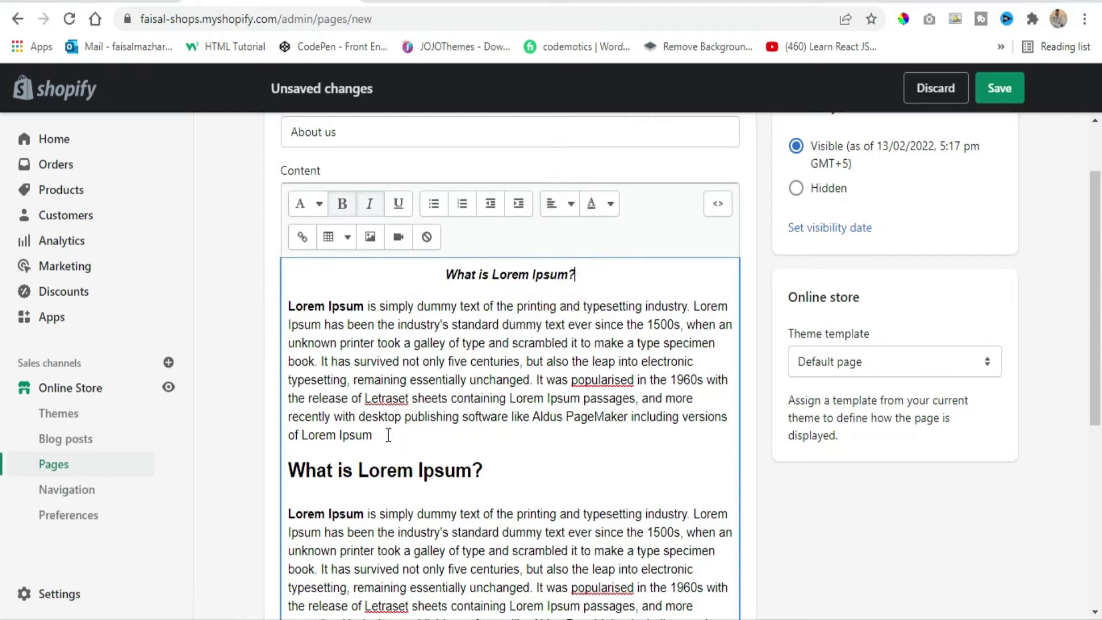
Center align the second "What is Lorem Ipsum?" heading in the page content
left_click_drag(388, 435, 280, 307)
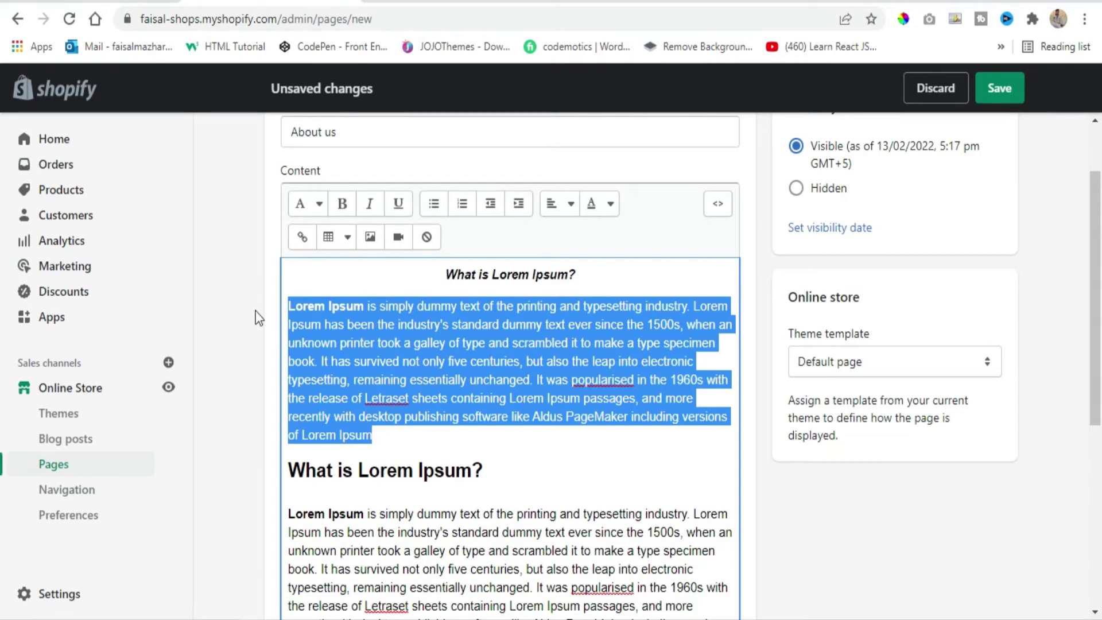
left_click(395, 440)
left_click_drag(485, 470, 271, 474)
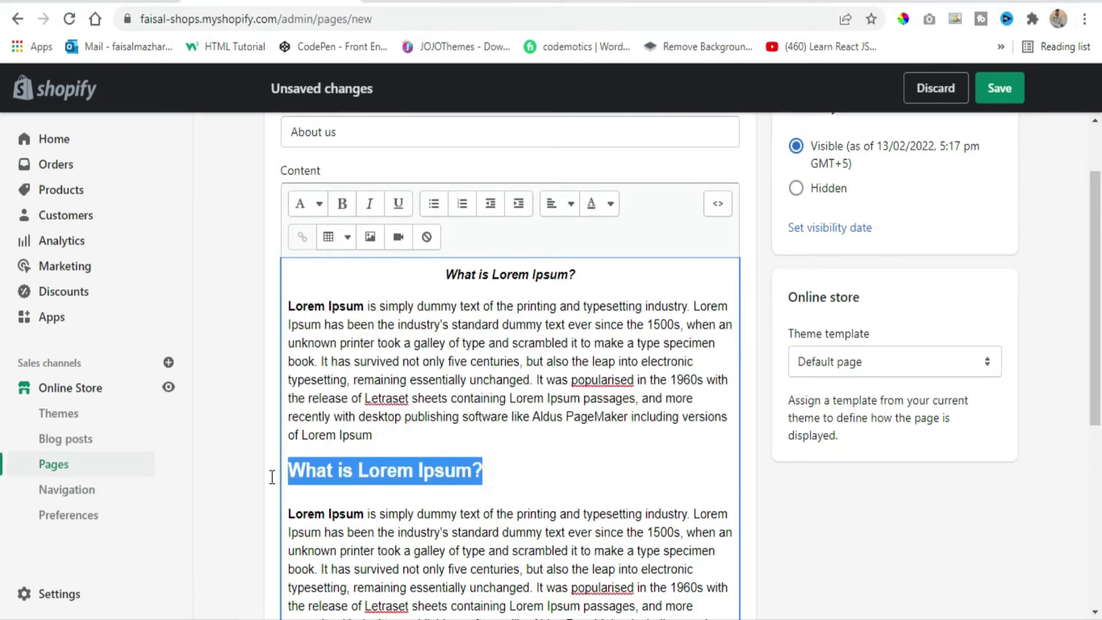
left_click(566, 219)
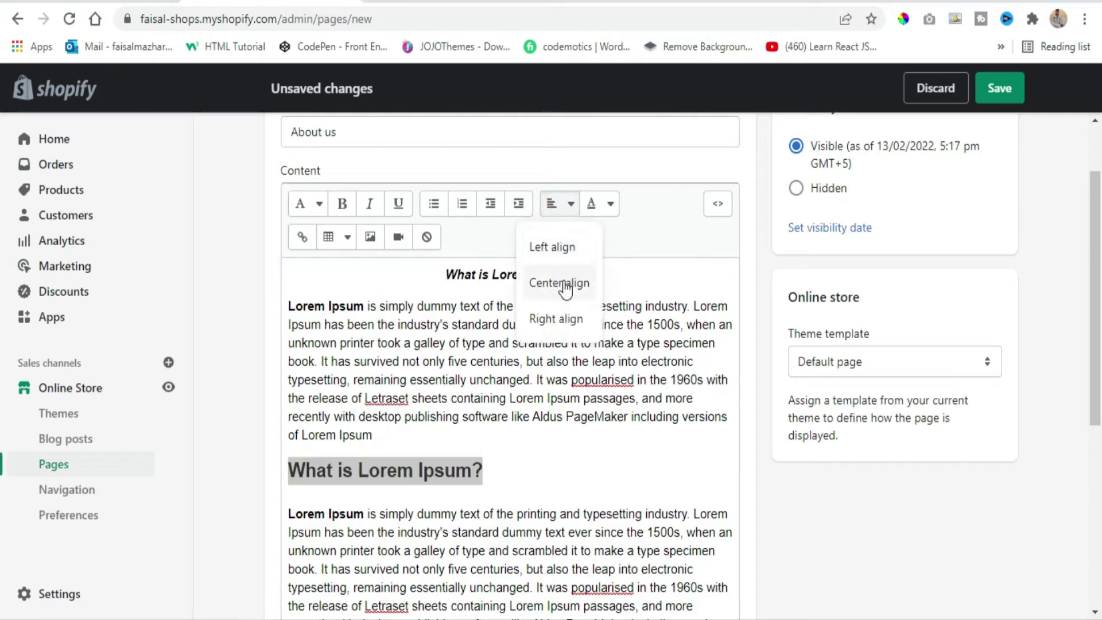
left_click(564, 283)
Apply bold and the Heading 4 format to the second "What is Lorem Ipsum?" heading
left_click(340, 208)
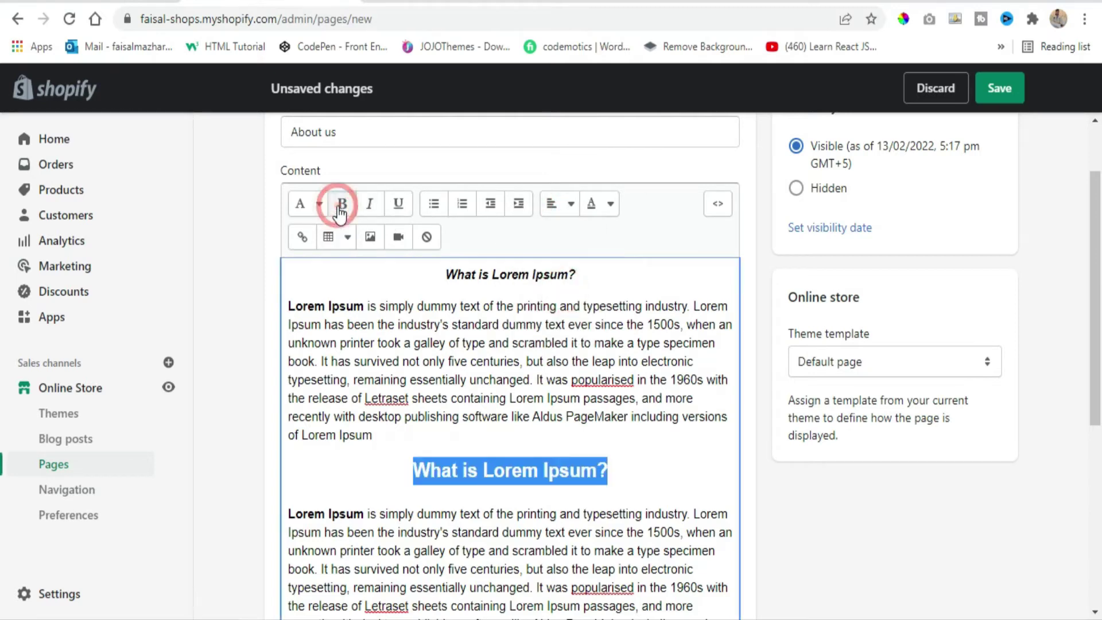
left_click(315, 205)
left_click(314, 392)
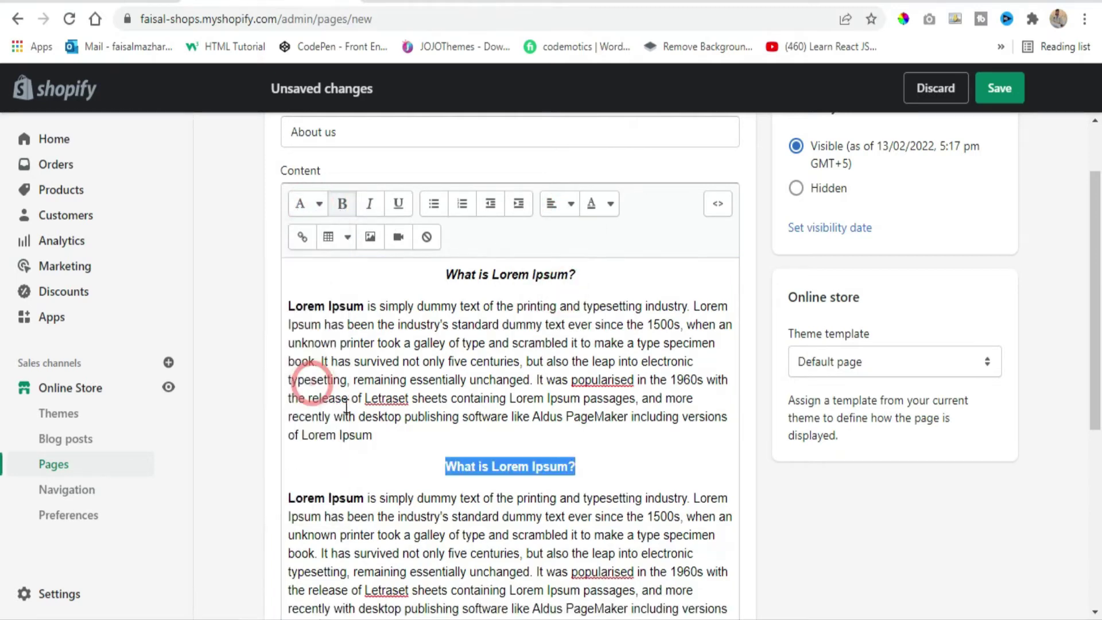
left_click(589, 479)
Check the formatted content and save the new "About us" page
scroll(604, 328, "down", 2)
scroll(604, 329, "down", 1)
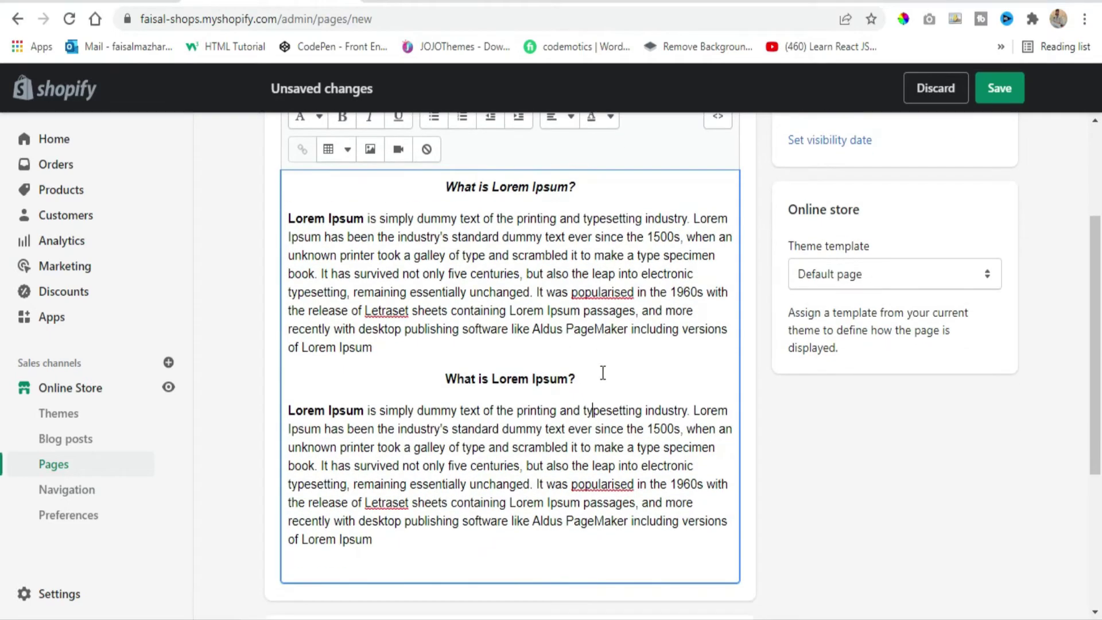
scroll(612, 437, "up", 3)
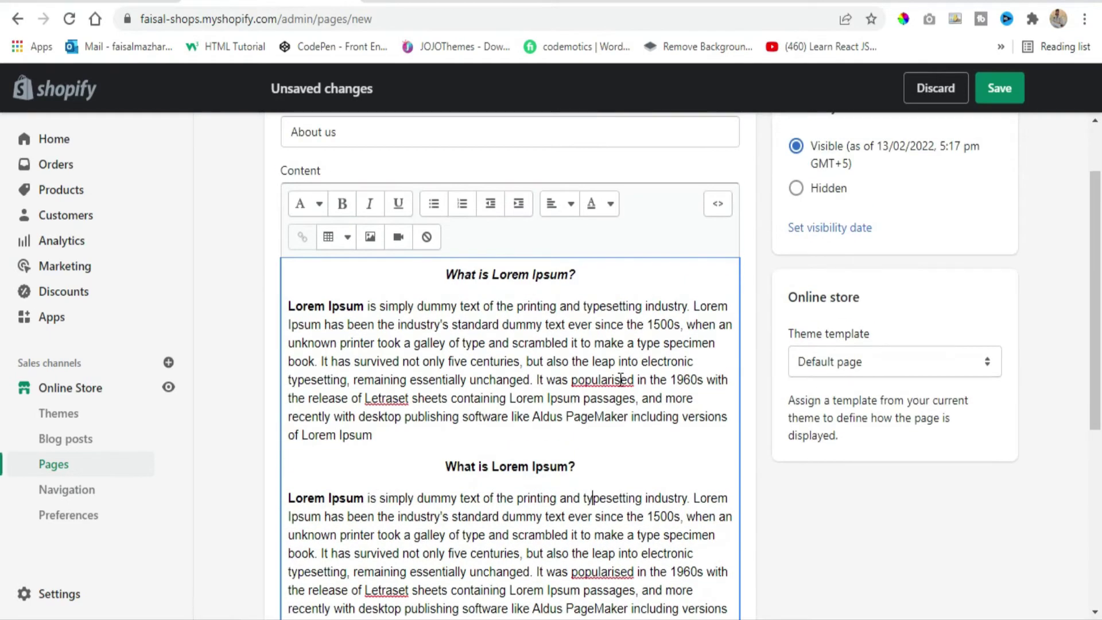
scroll(785, 419, "up", 3)
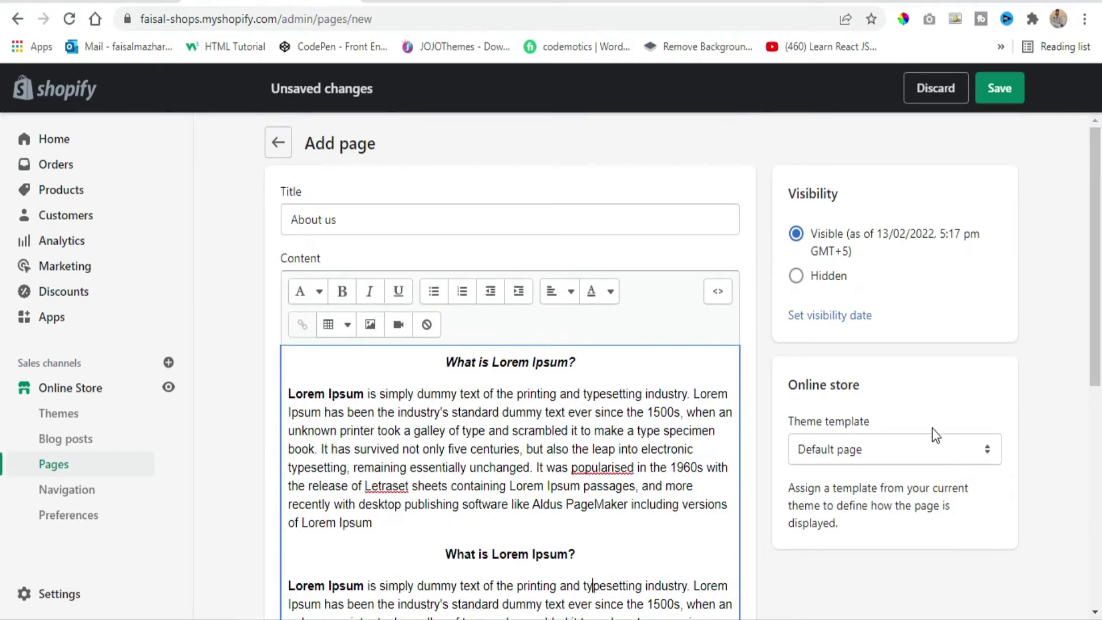
left_click(1004, 86)
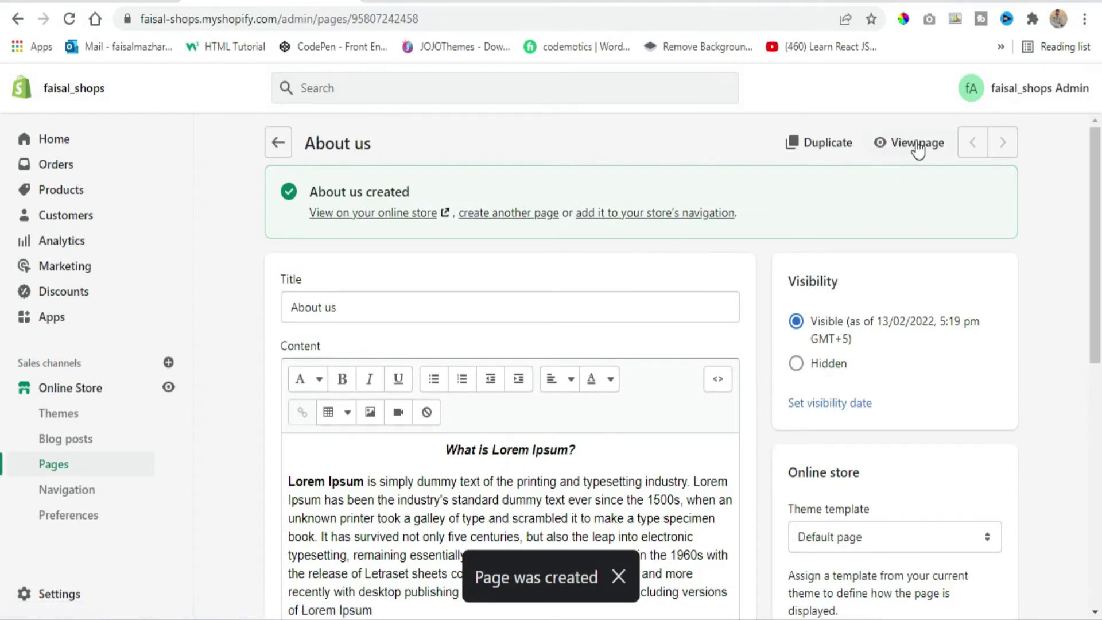
View the "About us" page in the online store, check its title and text, and return to the page editor
left_click(917, 144)
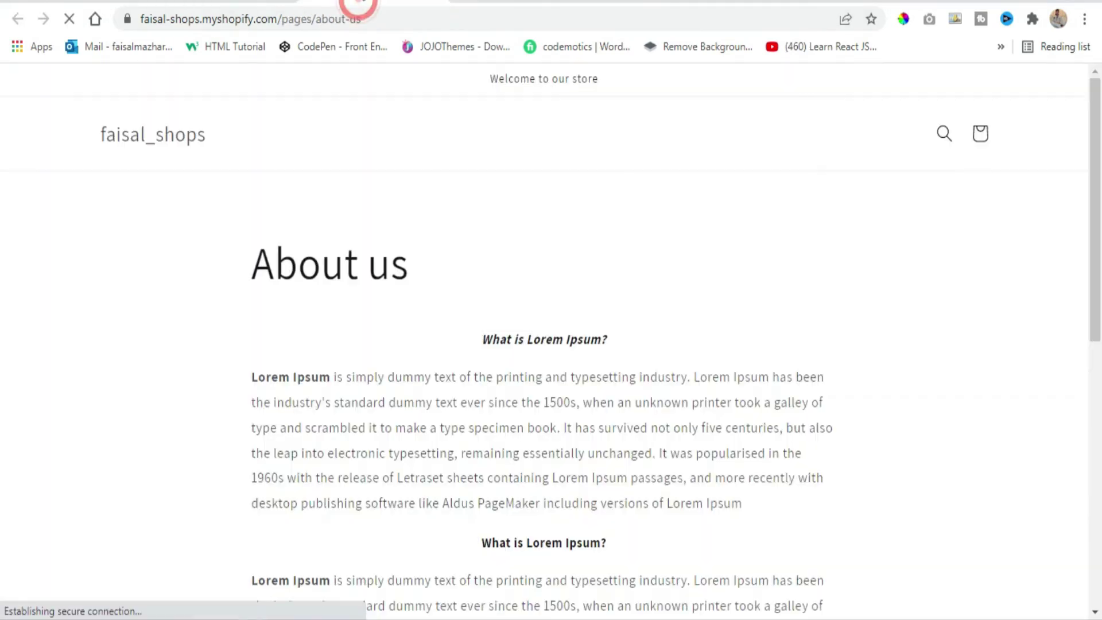
left_click_drag(258, 226, 780, 403)
scroll(471, 236, "down", 2)
left_click(233, 2)
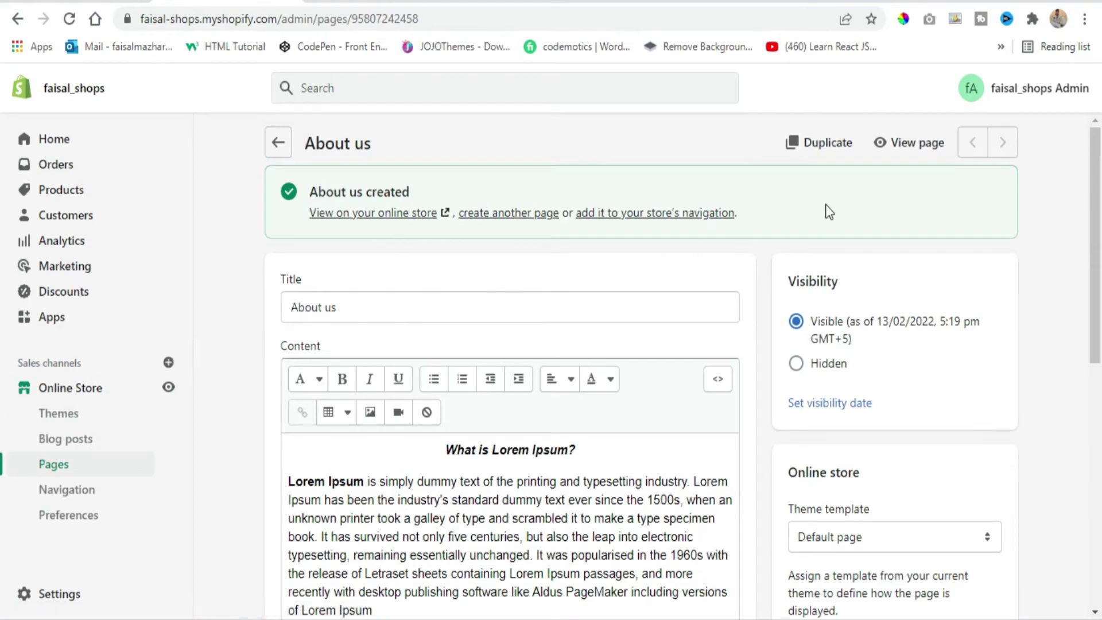
Duplicate the "About us" page under the new name "Faqs"
left_click(801, 144)
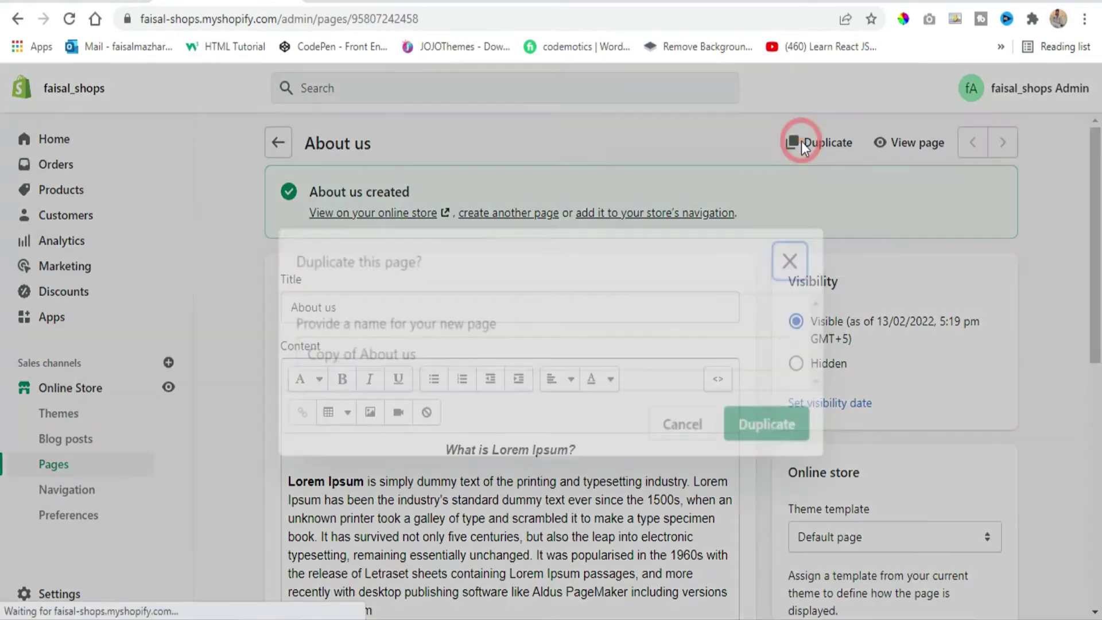
left_click(448, 353)
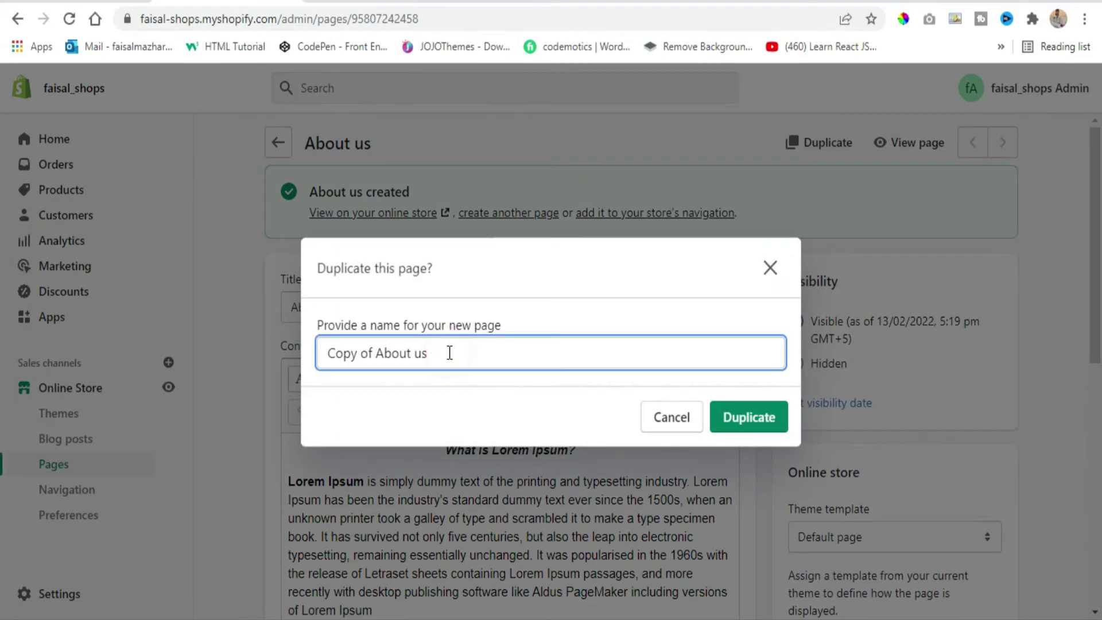
left_click_drag(448, 353, 292, 353)
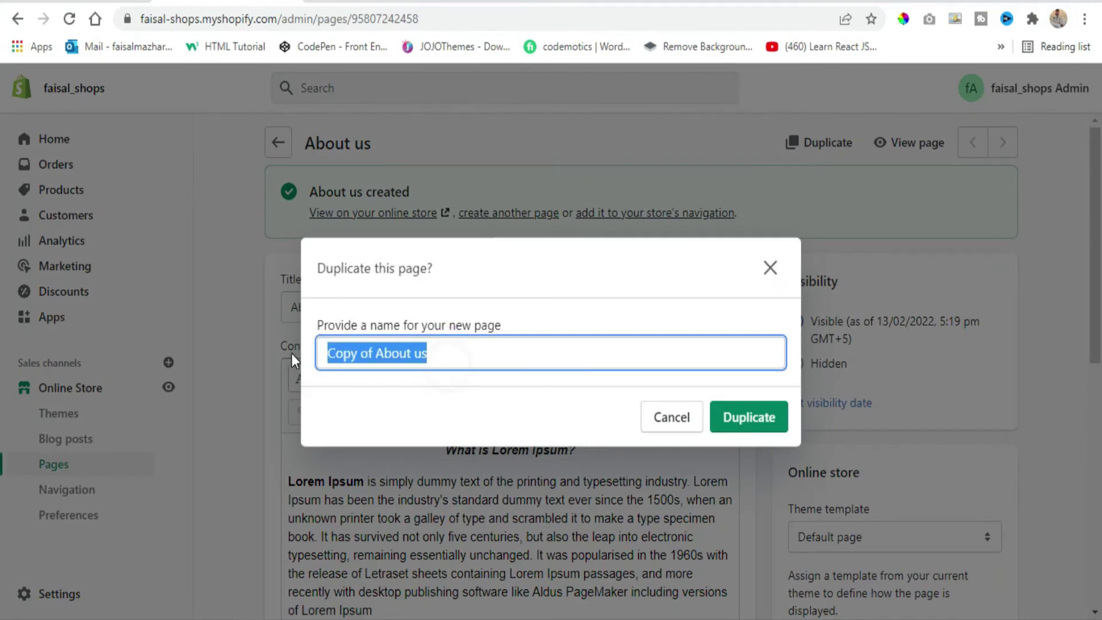
type("Faq")
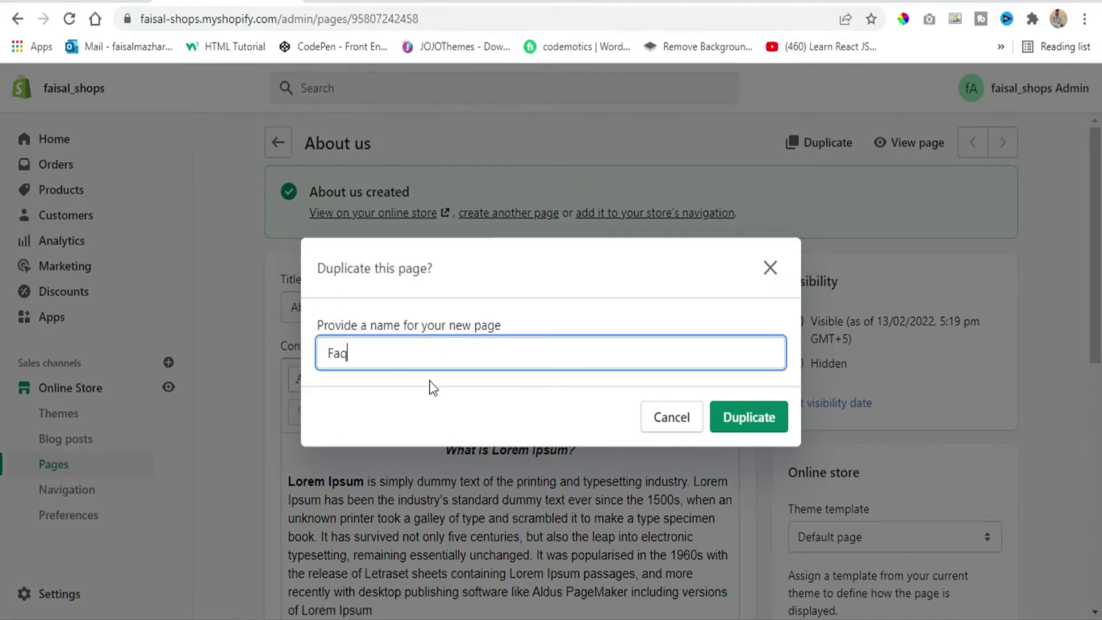
type("s")
double_click(368, 352)
left_click(380, 357)
left_click(743, 416)
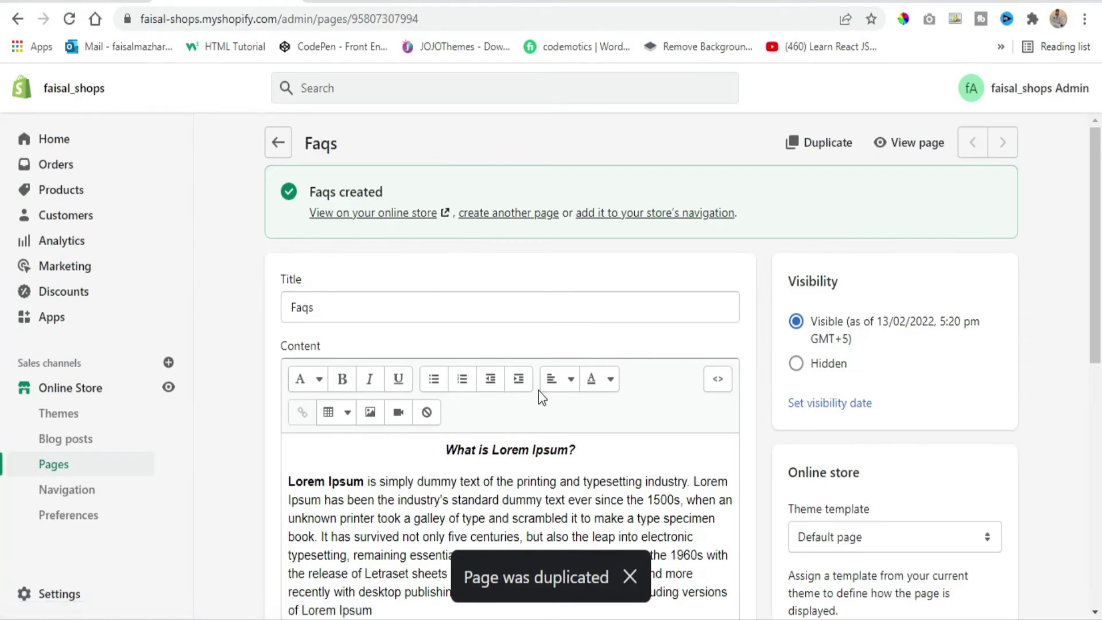
Review the content of the duplicated "Faqs" page and the list of the store's pages
scroll(485, 381, "down", 3)
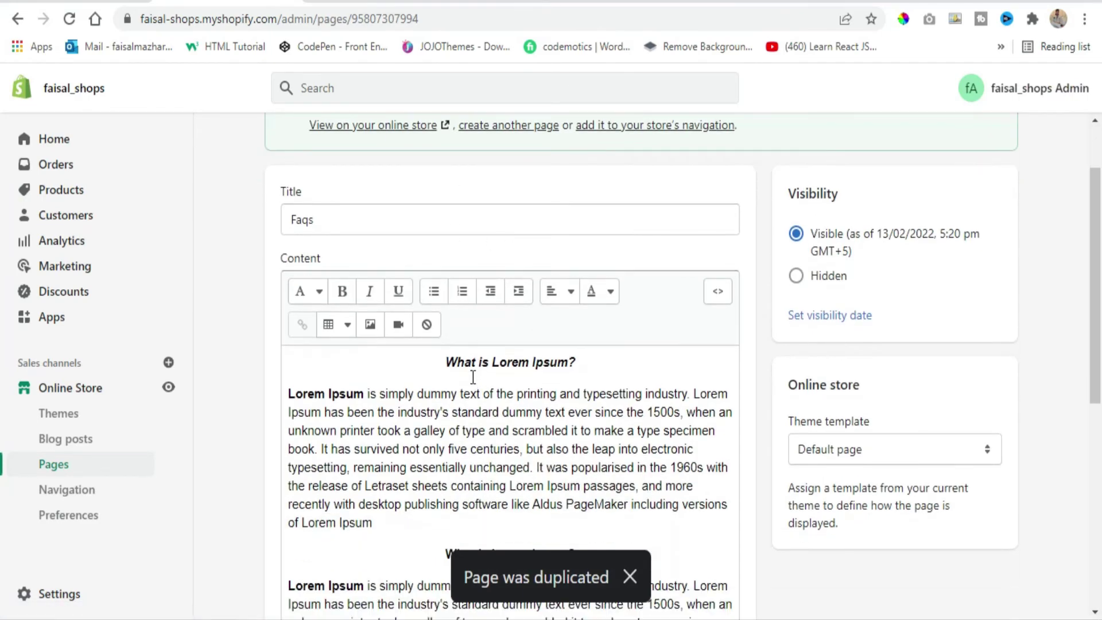
scroll(451, 365, "down", 3)
scroll(460, 364, "up", 6)
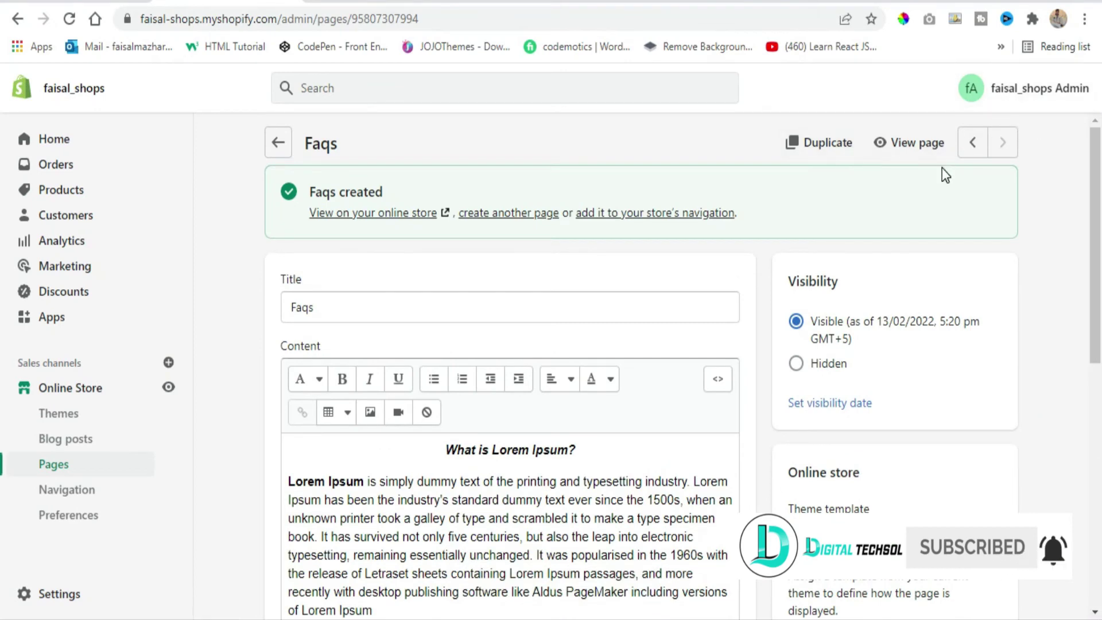
left_click(51, 466)
scroll(352, 438, "down", 2)
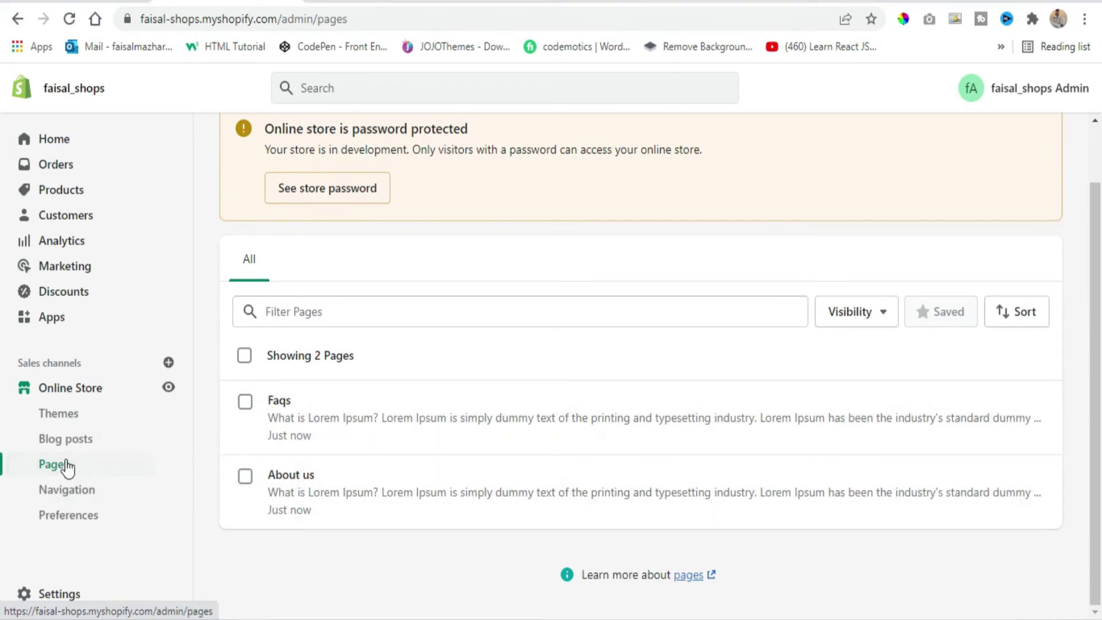
scroll(330, 376, "up", 2)
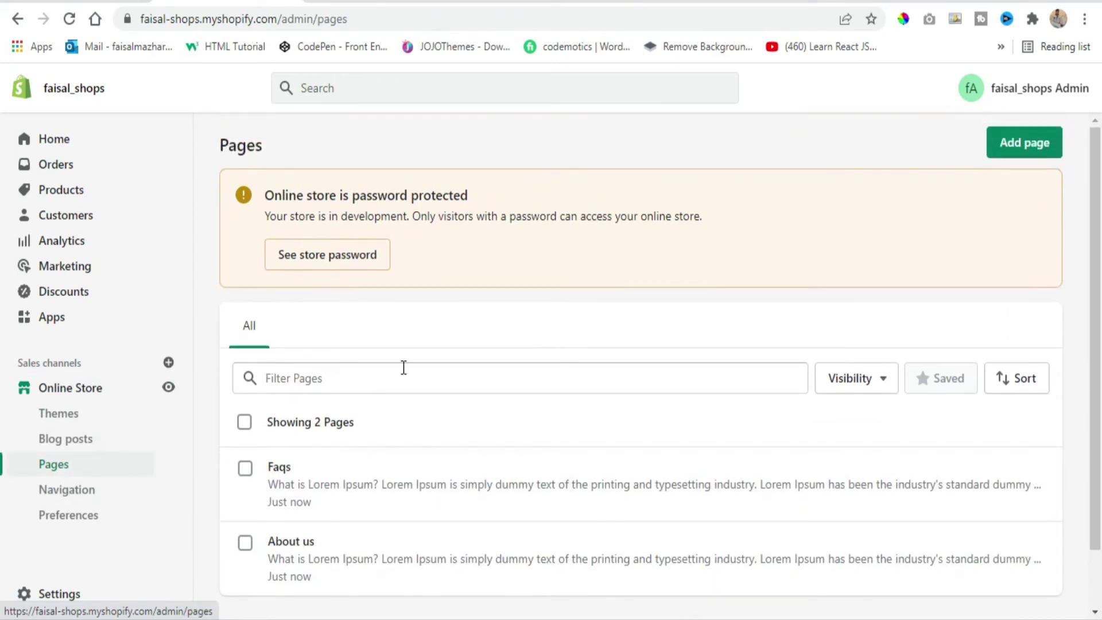
Add a new page titled "Contact us" and fill its content with the "What is Lorem Ipsum?" placeholder heading and paragraph
left_click(1015, 141)
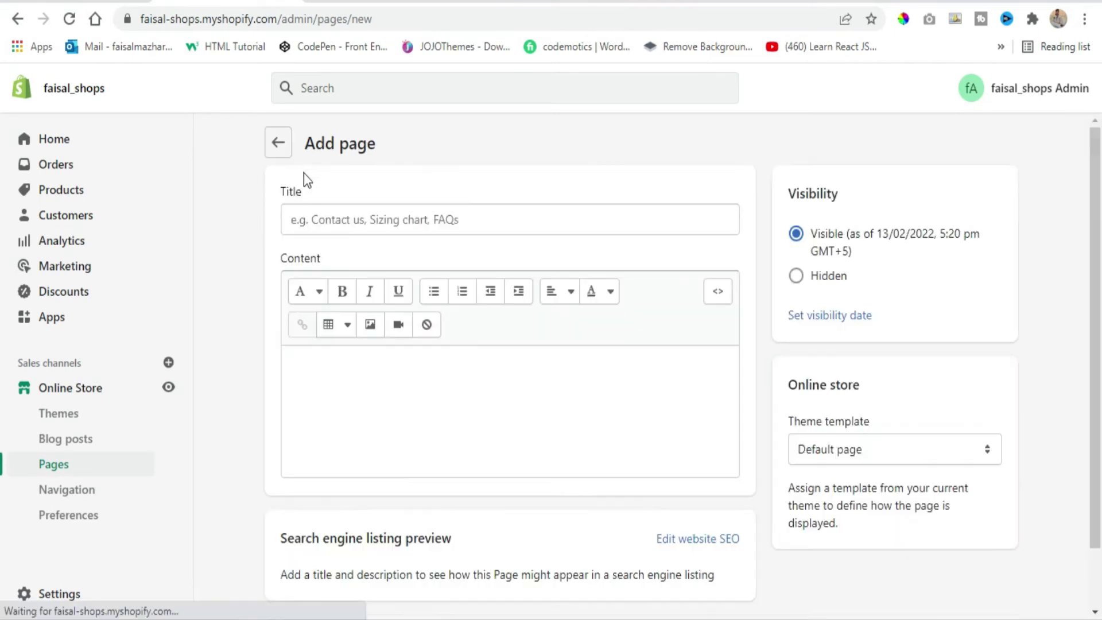
left_click(336, 227)
type("Contact us")
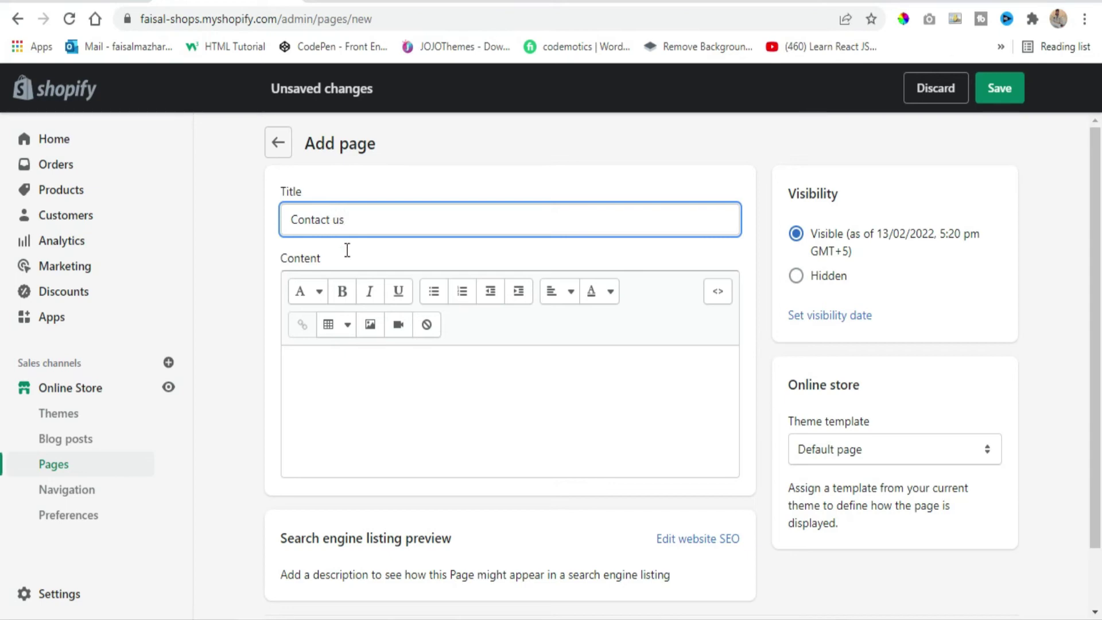
left_click(482, 390)
type("What is Lorem Ipsum? Lorem Ipsum is simply dummy text of the printing and typesetting industry. Lorem Ipsum has been the industry's standard dummy text ever since the 1500s, when an unknown printer took a galley of type and scrambled it to make a type specimen book. It has survived not only five centuries, but also the leap into electronic typesetting, remaining essentially unchanged. It was popularised in the 1960s with the release of Letraset sheets containing Lorem Ipsum passages, and more recently with desktop publishing software like Aldus PageMaker including versions of Lorem Ipsum")
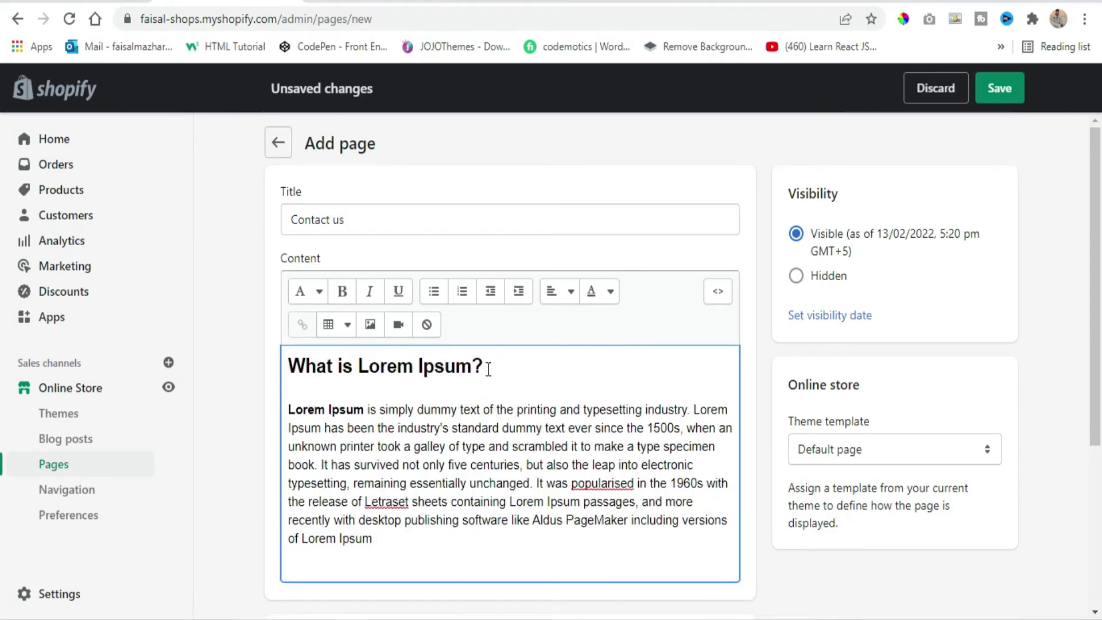
Center align the "What is Lorem Ipsum?" heading on the "Contact us" page and save the page
triple_click(488, 368)
left_click(569, 292)
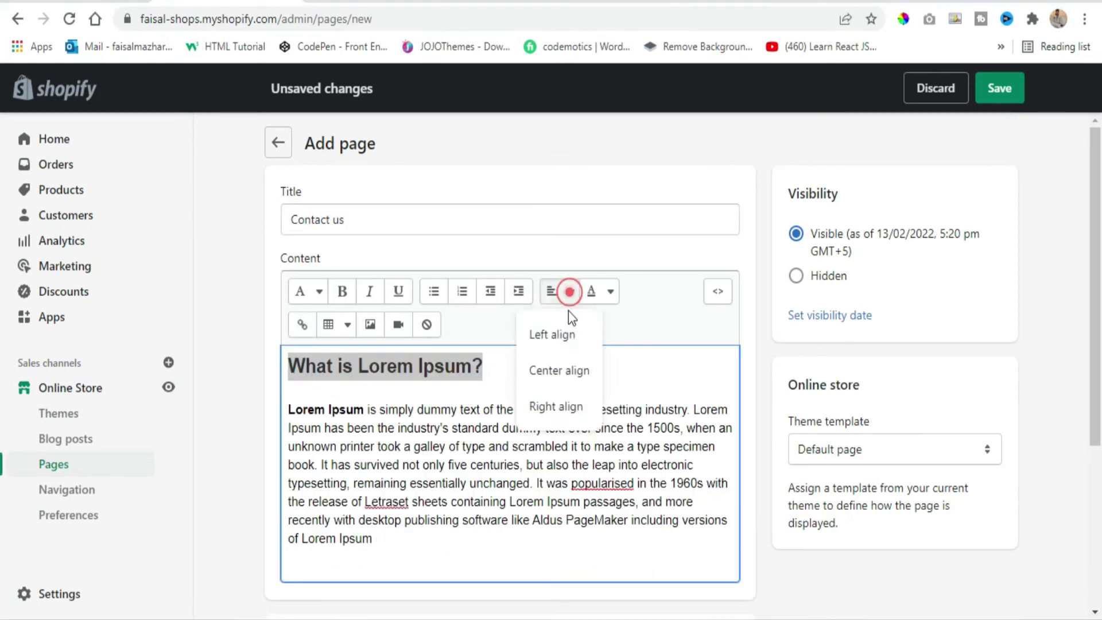
left_click(564, 372)
left_click(633, 360)
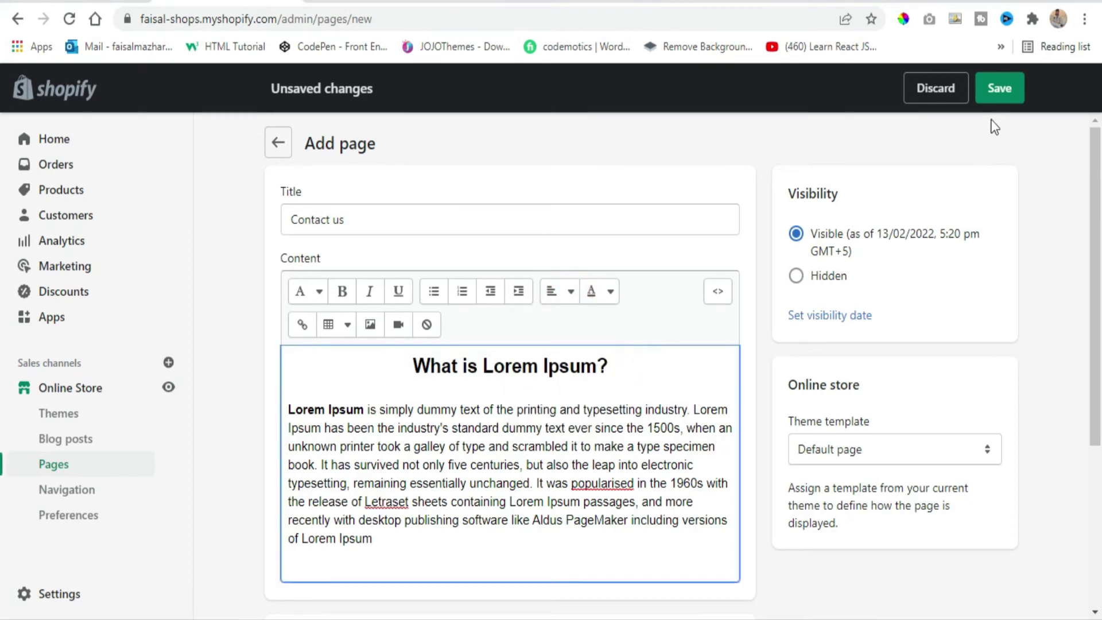
left_click(1000, 90)
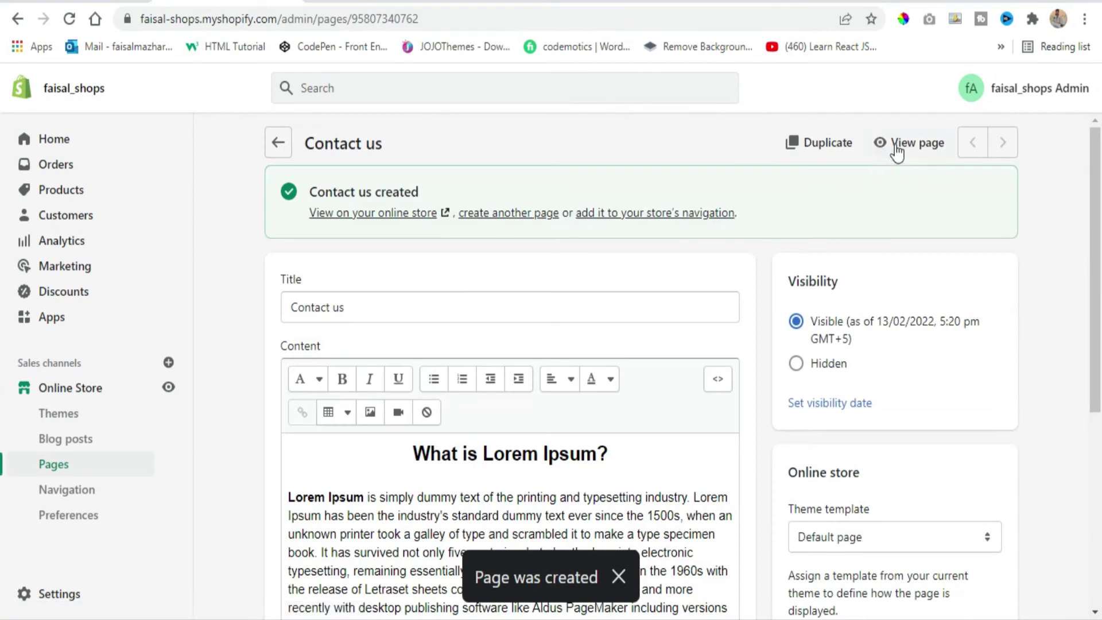
View the "Contact us" page in the online store, check its text, and return to the page editor
left_click(897, 144)
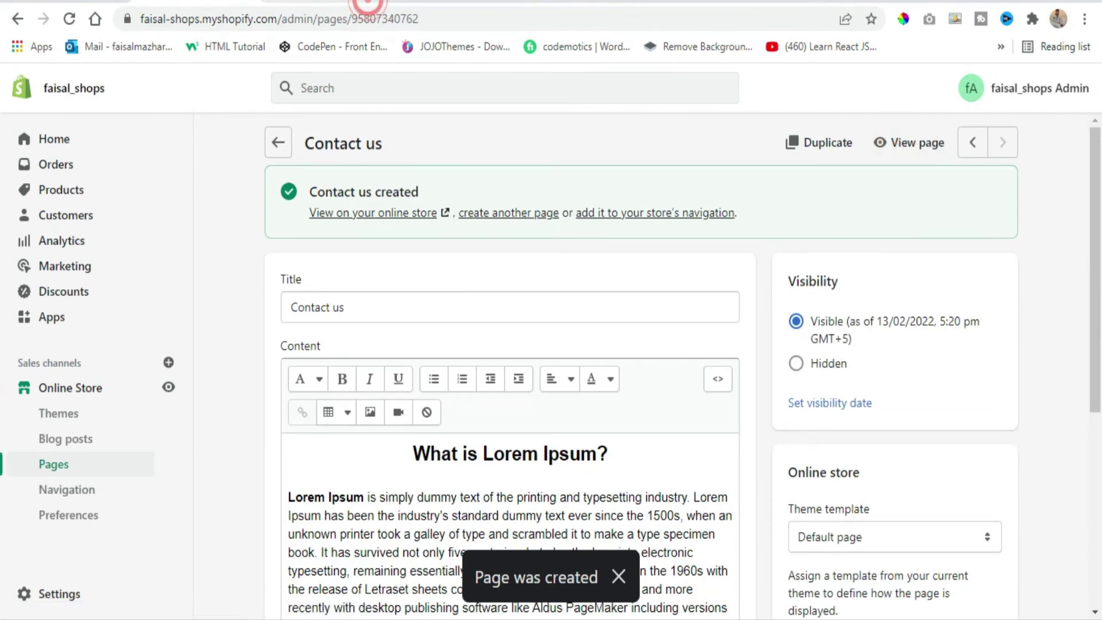
left_click(367, 5)
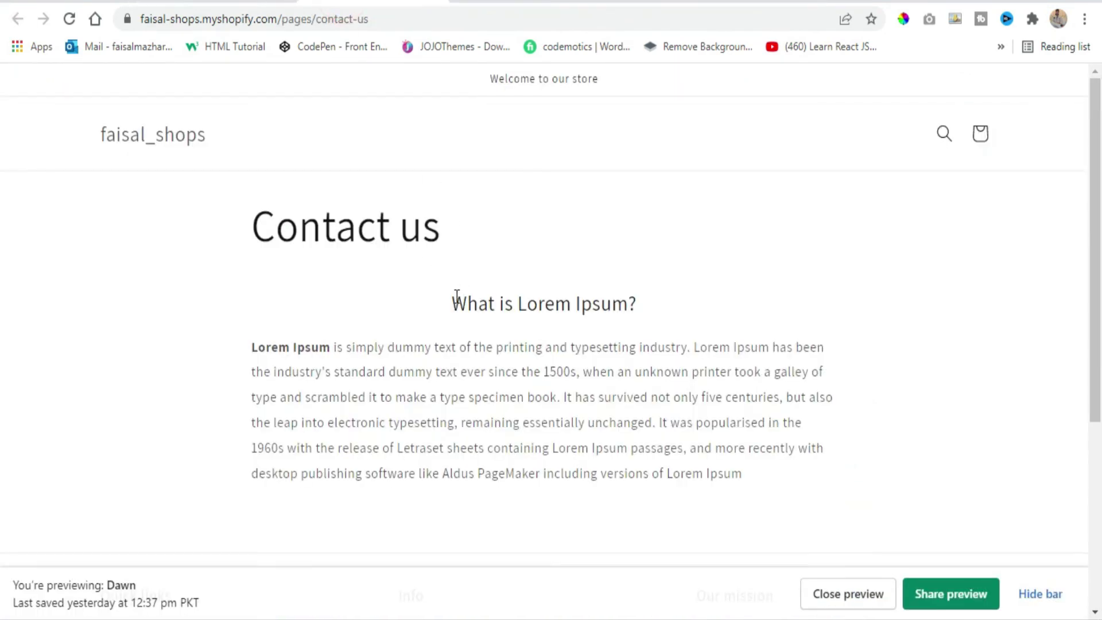
left_click_drag(456, 296, 785, 476)
left_click(240, 7)
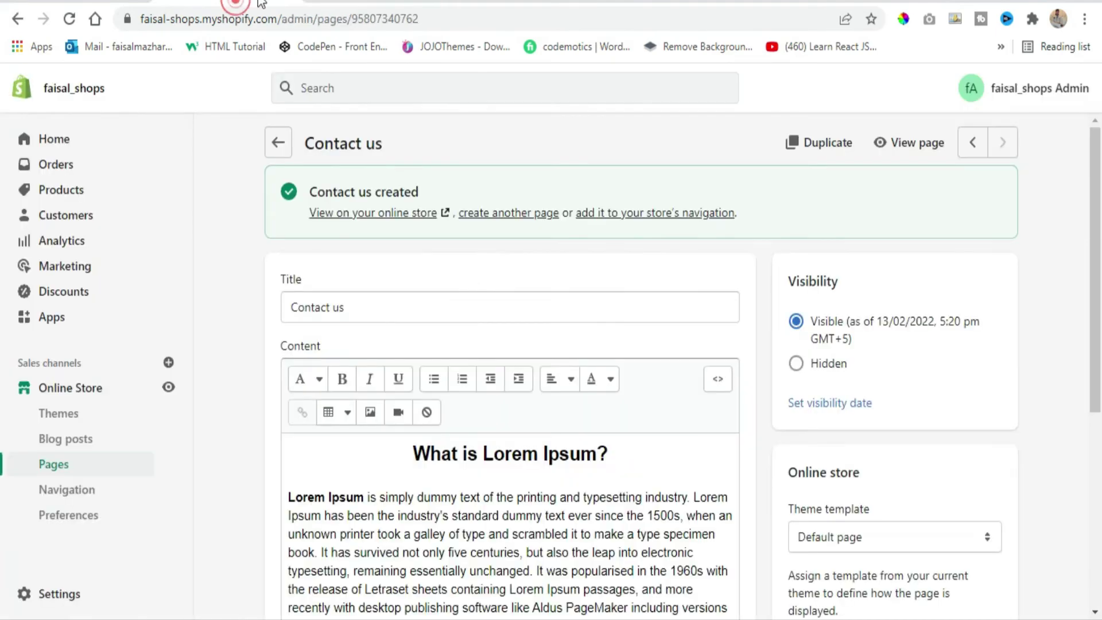
Assign the "contact" theme template to the "Contact us" page and save the page
scroll(494, 315, "down", 3)
left_click(612, 397)
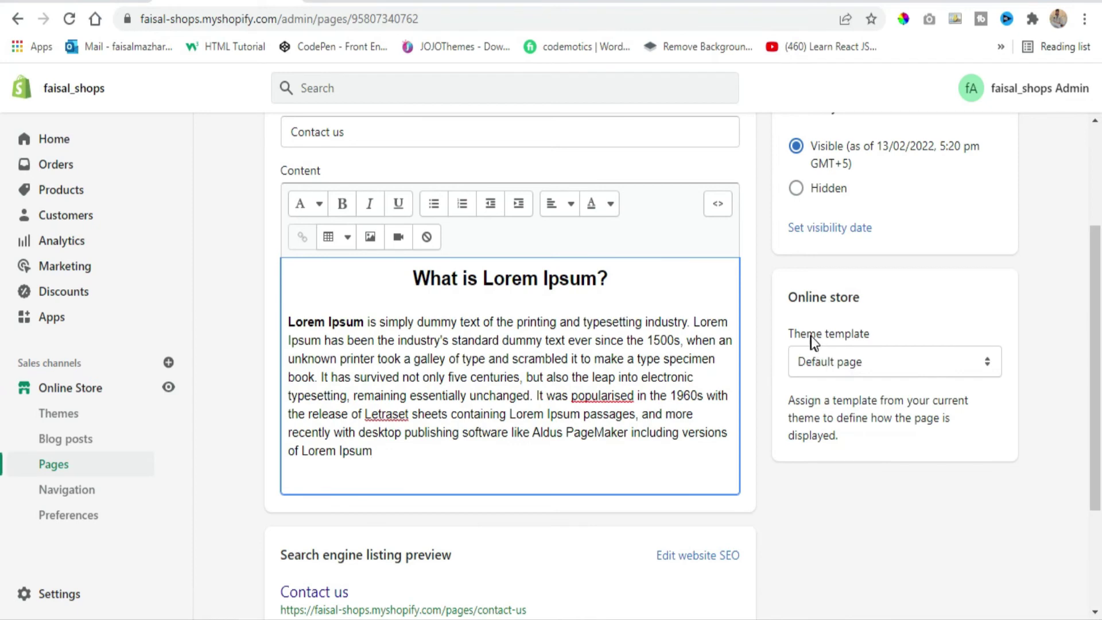
left_click(890, 361)
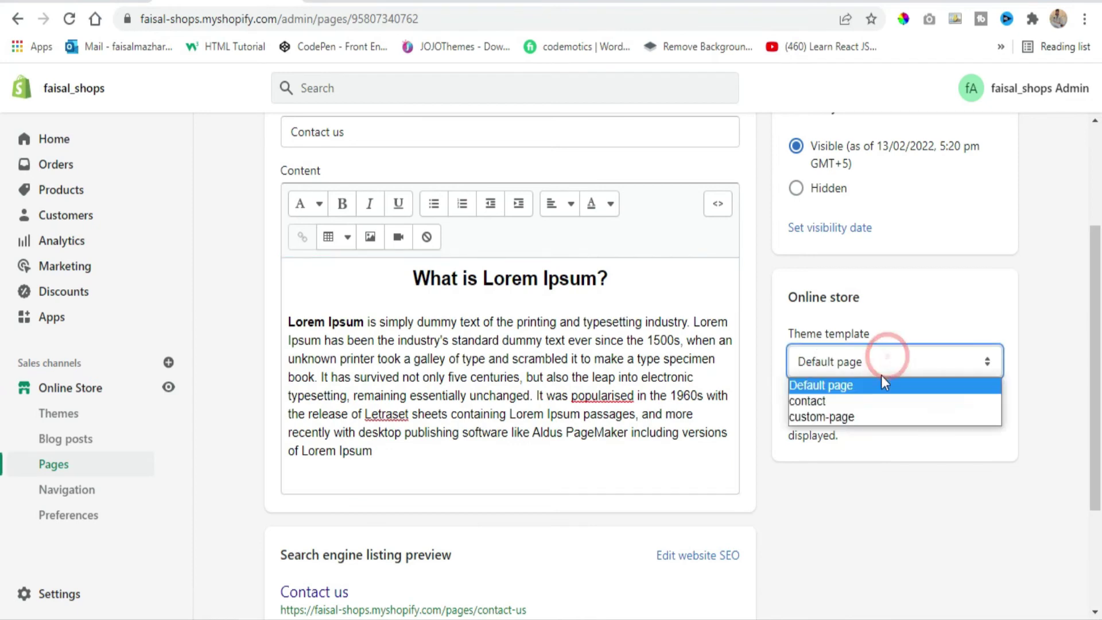
left_click(818, 401)
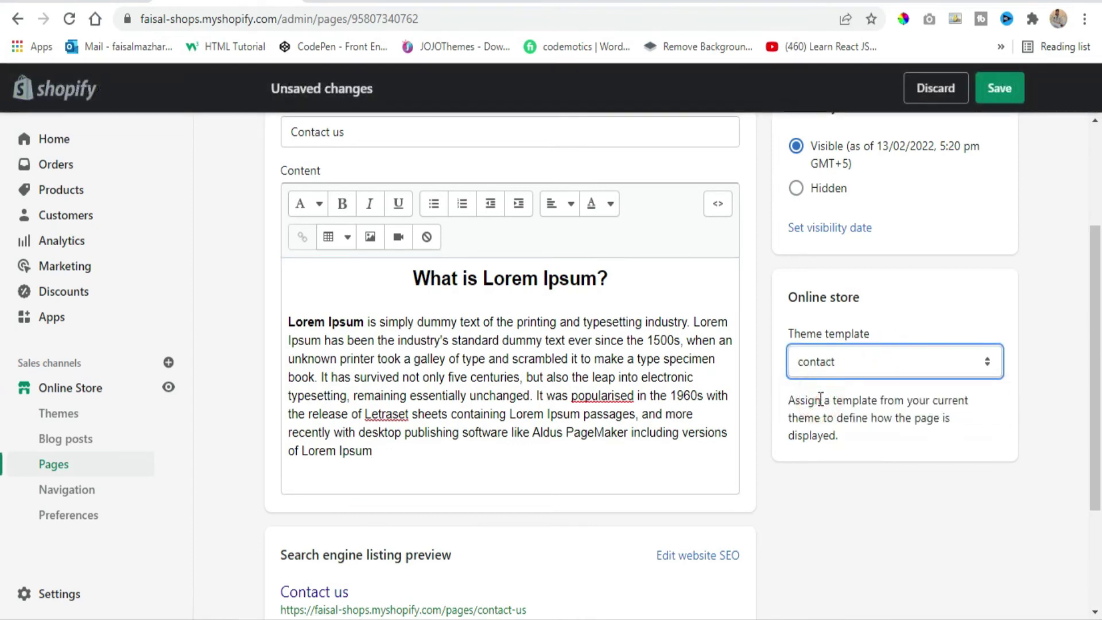
left_click(878, 360)
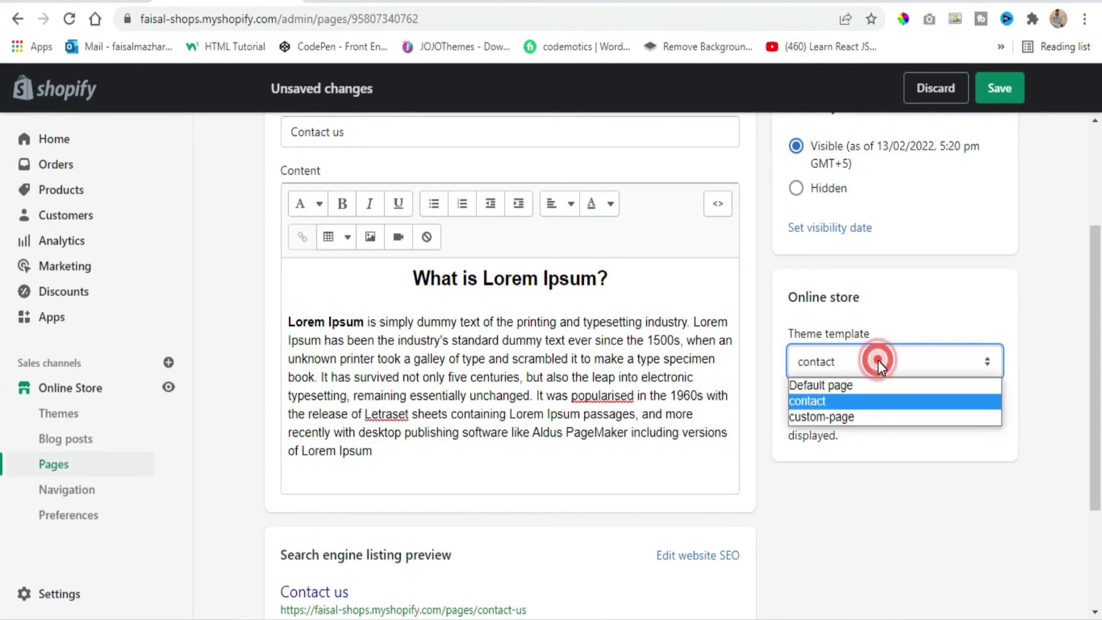
left_click(824, 398)
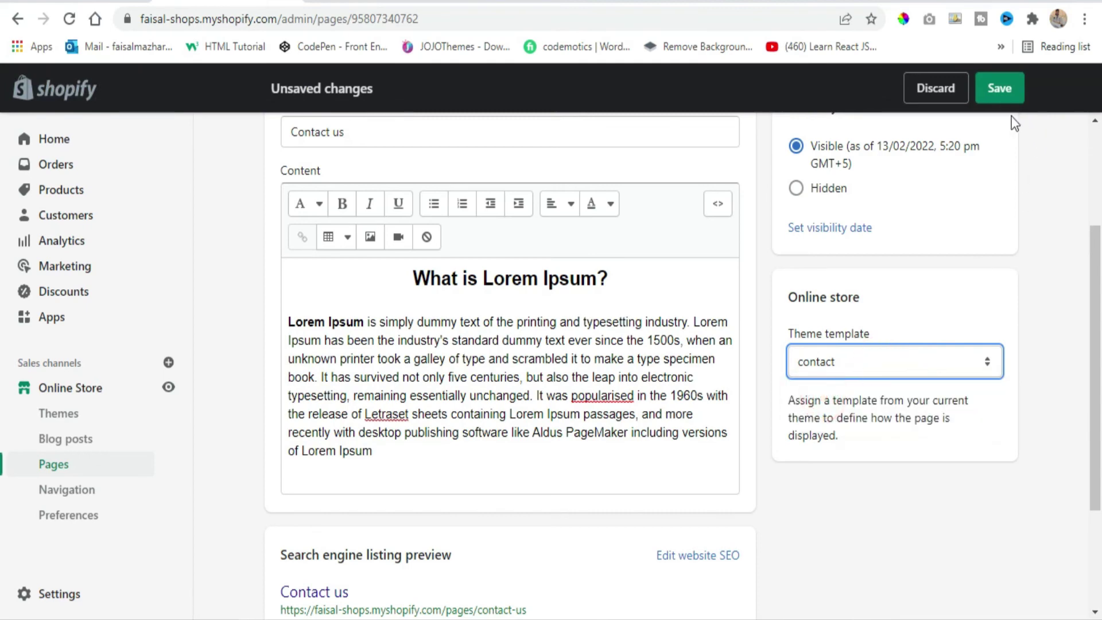
left_click(999, 88)
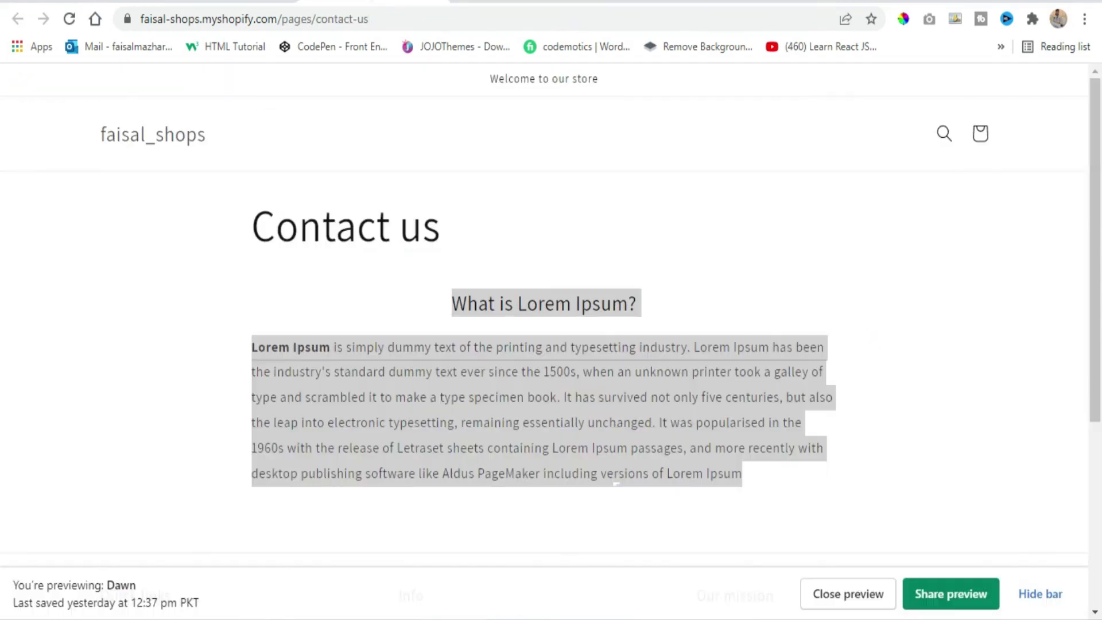
Reload the "Contact us" page in the online store and check its text and the contact form fields
key("F5")
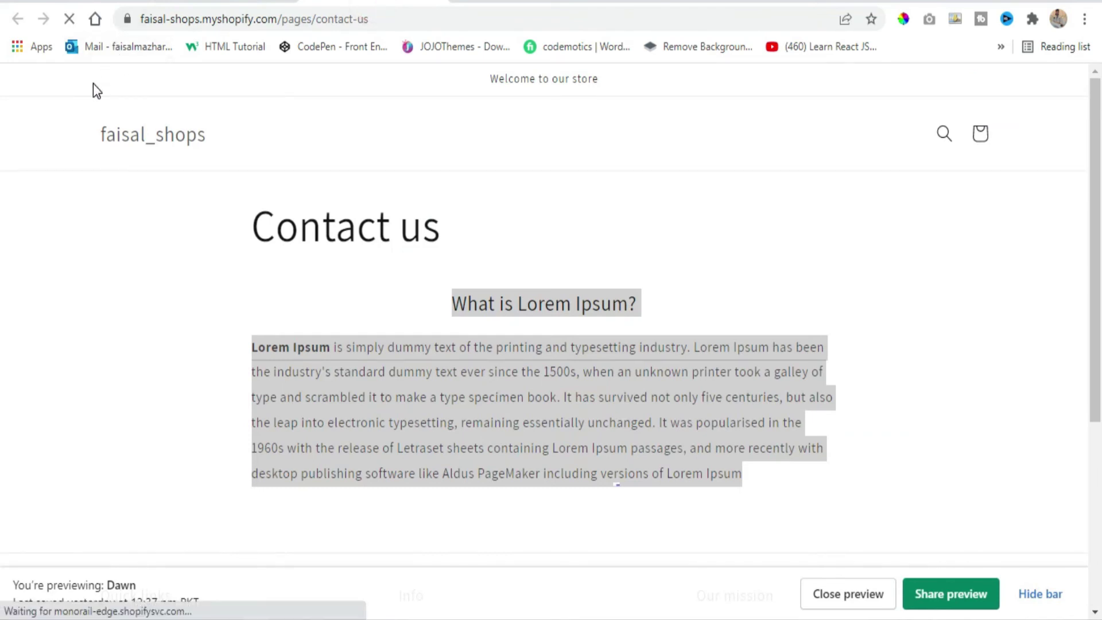
scroll(242, 157, "down", 2)
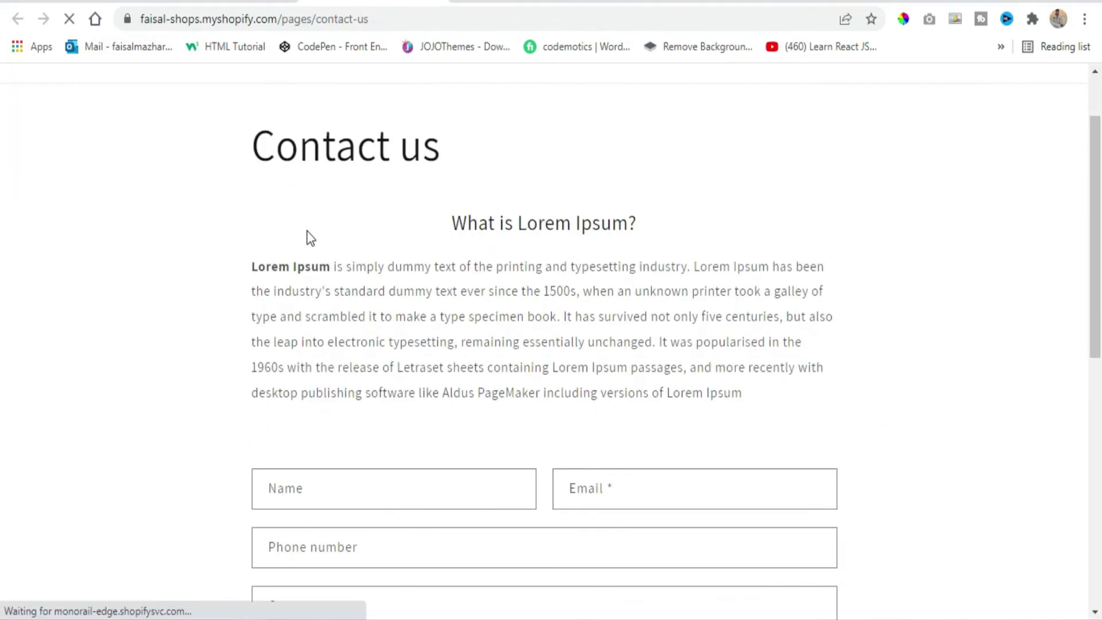
left_click_drag(244, 267, 834, 391)
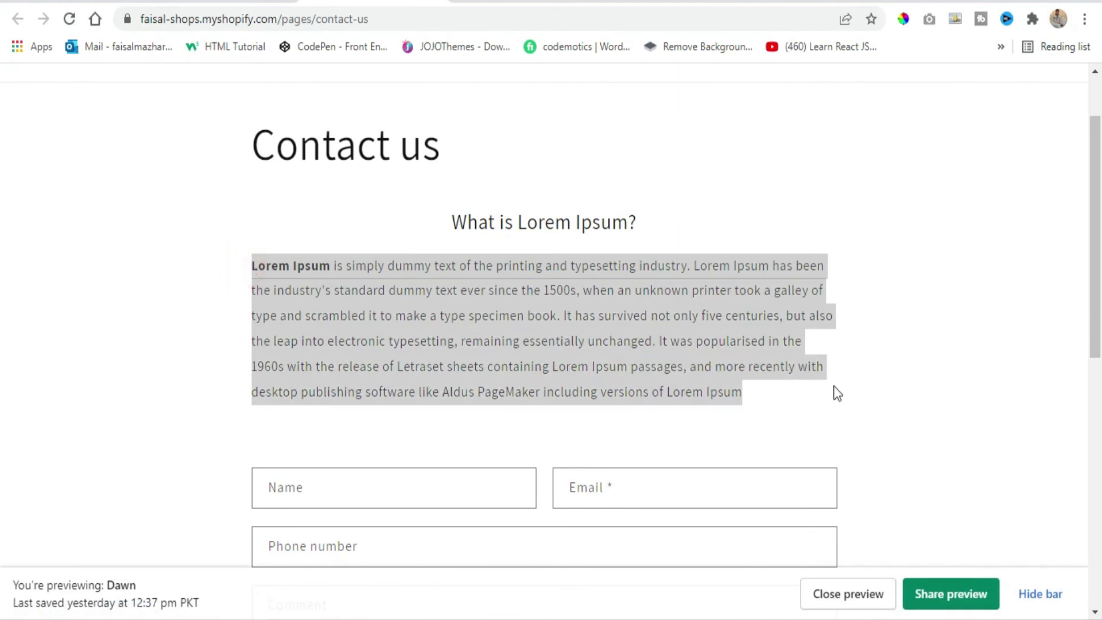
left_click(724, 354)
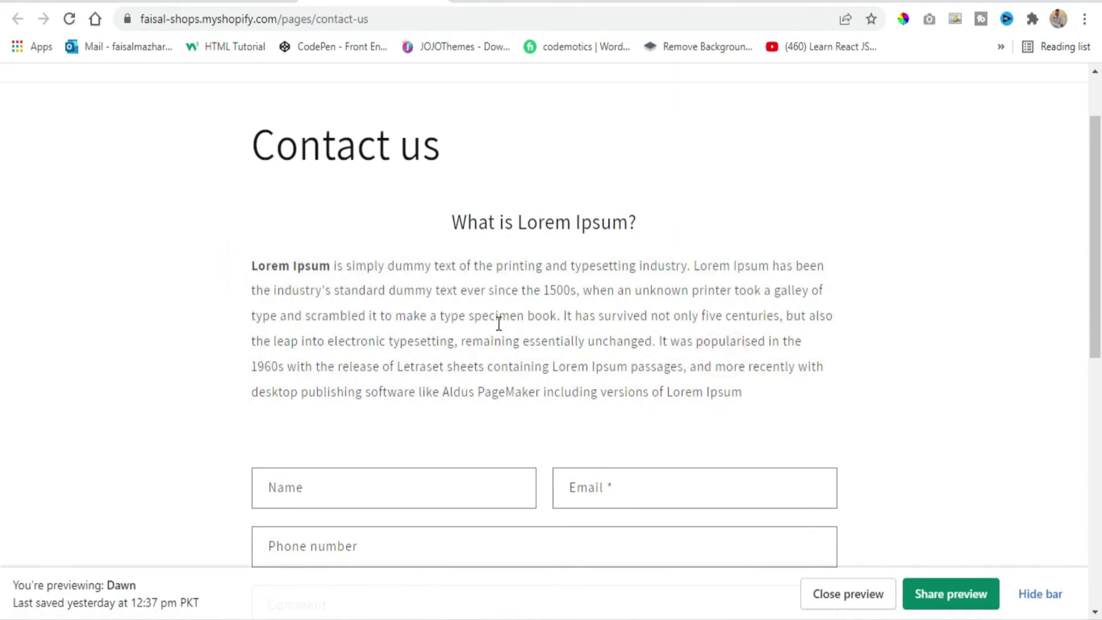
scroll(499, 320, "down", 4)
left_click(280, 226)
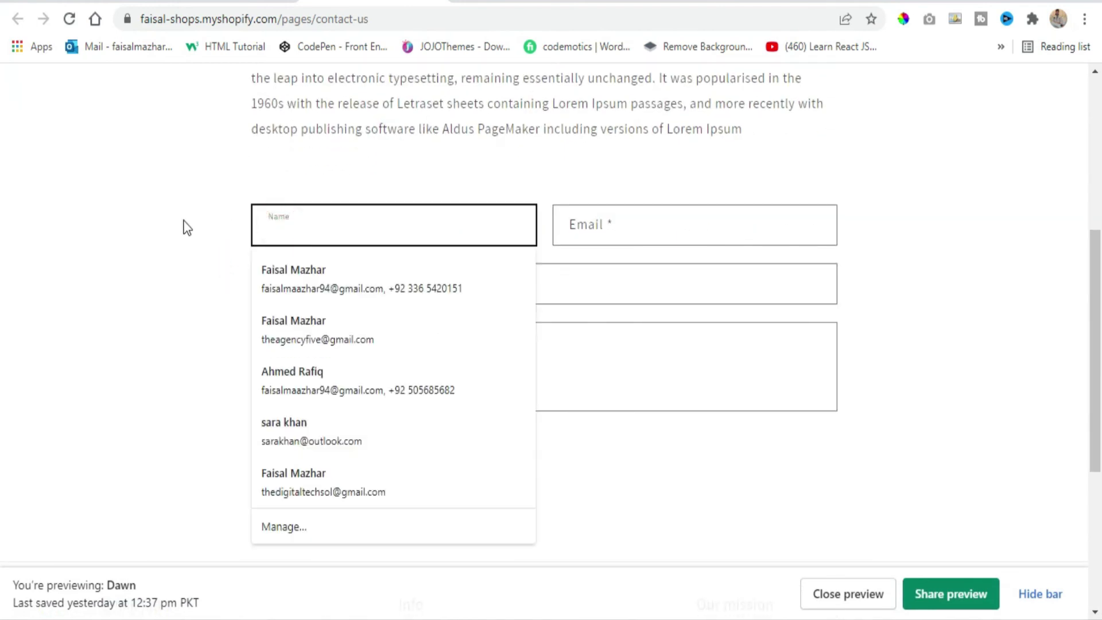
left_click(139, 246)
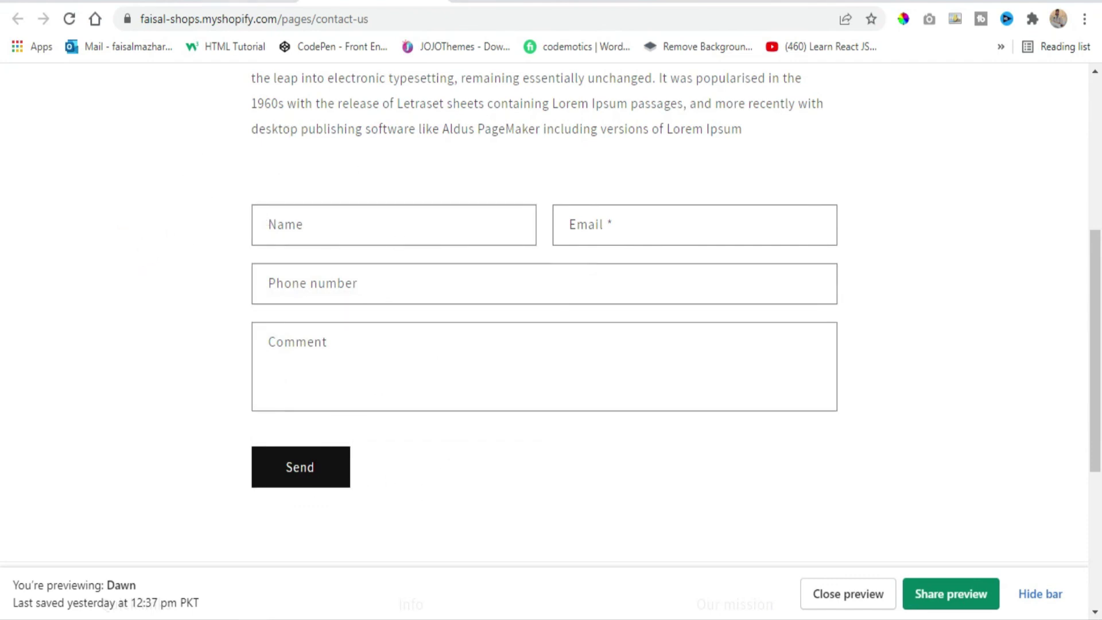
Return to the "Contact us" page editor, review its content and search engine listing preview, and show the list of the store's pages
left_click(230, 3)
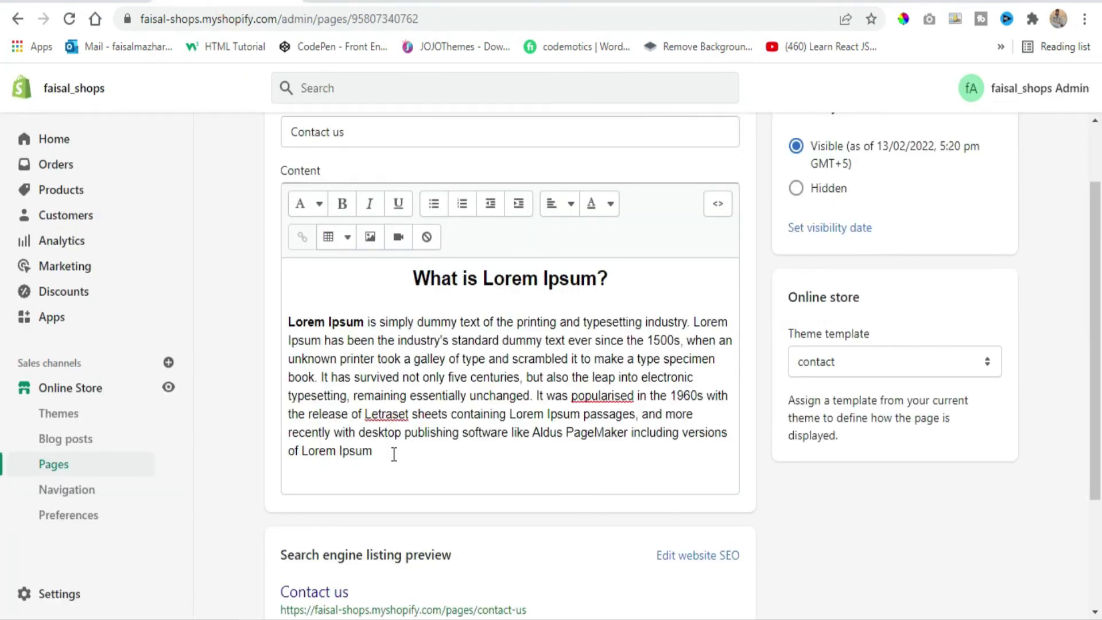
left_click_drag(394, 454, 259, 297)
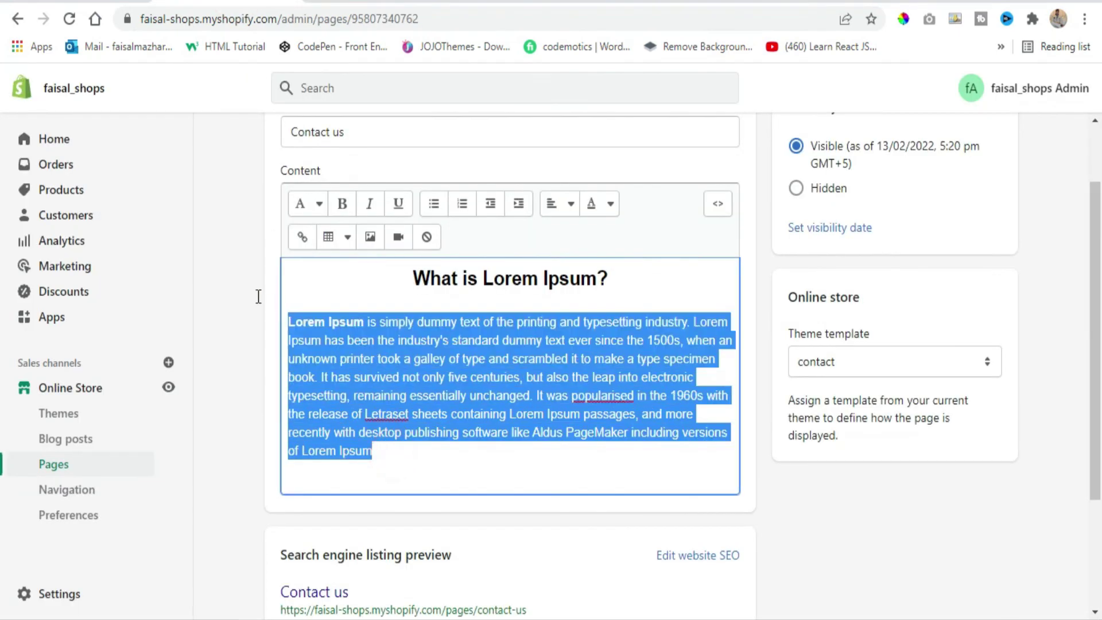
left_click(390, 457)
scroll(344, 471, "down", 3)
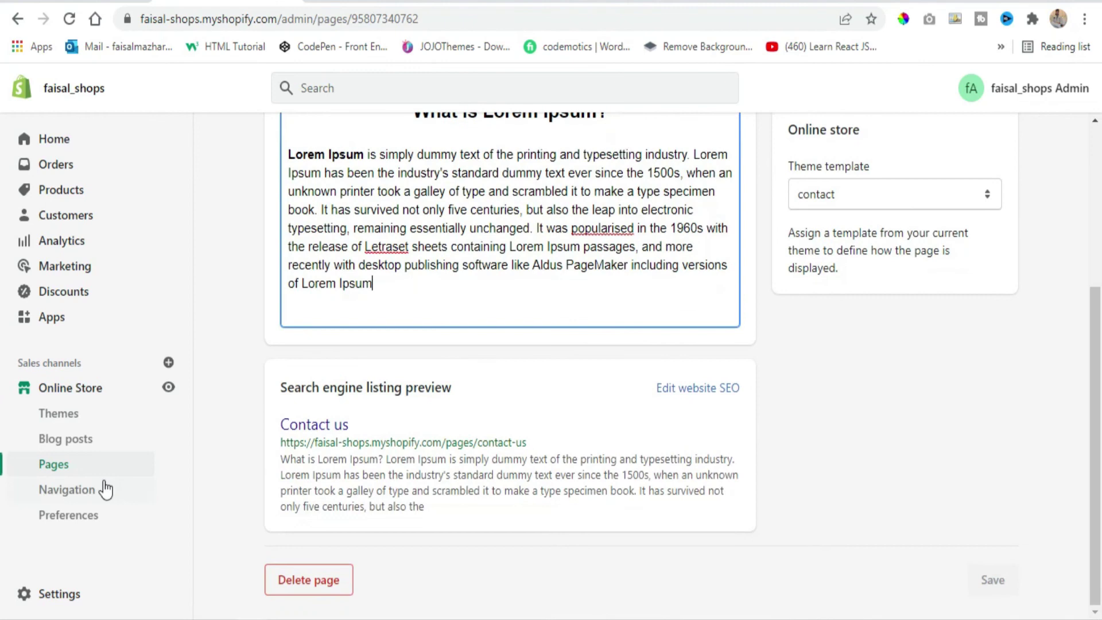
left_click(63, 465)
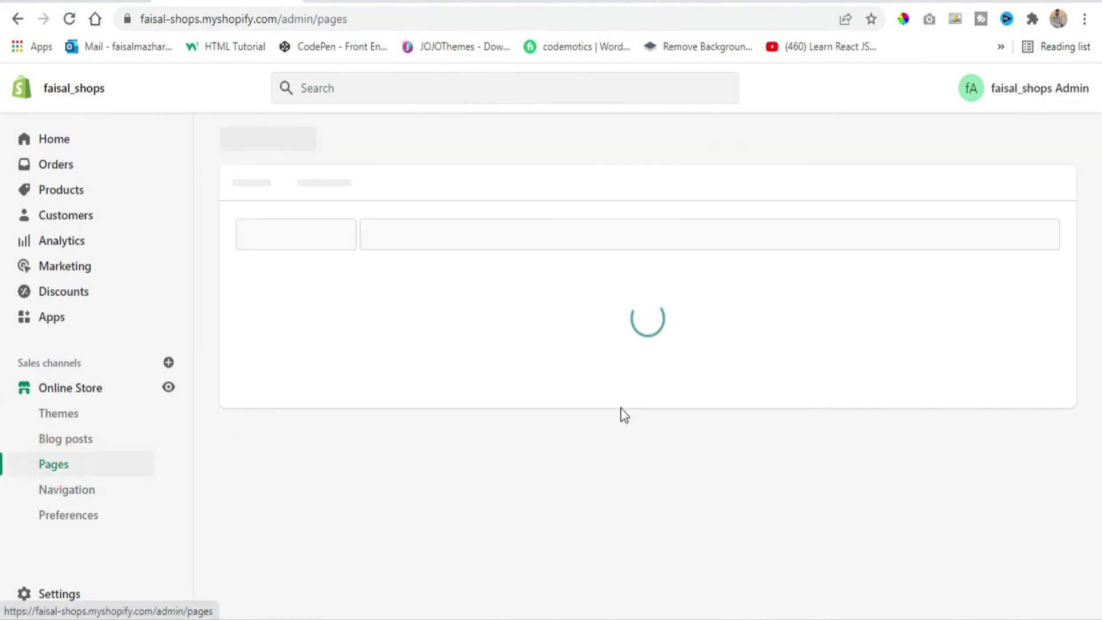
scroll(608, 390, "down", 2)
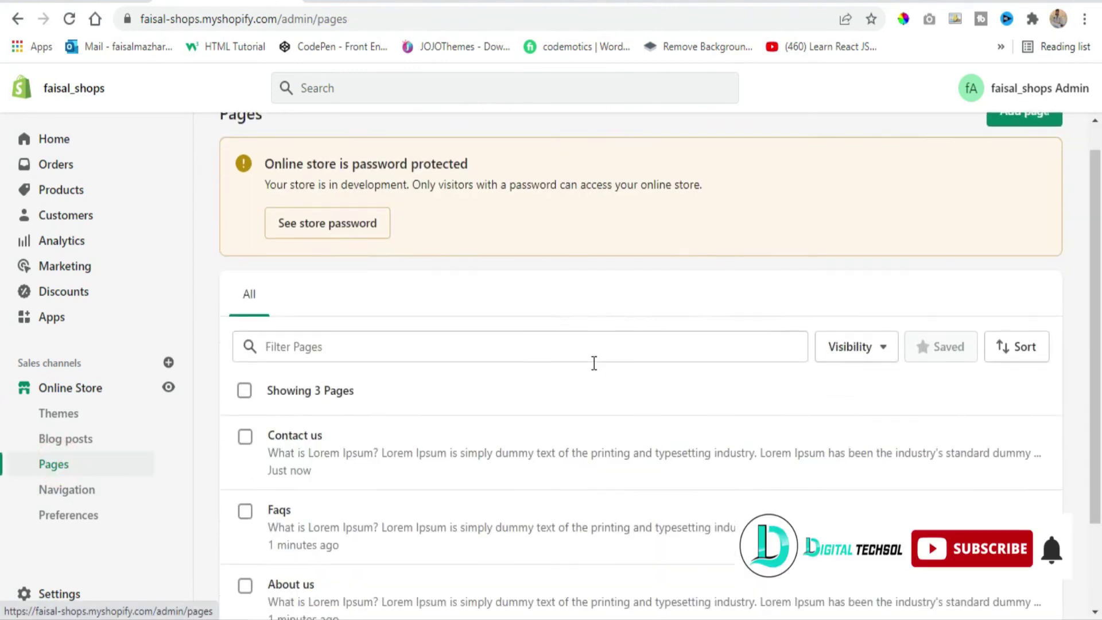